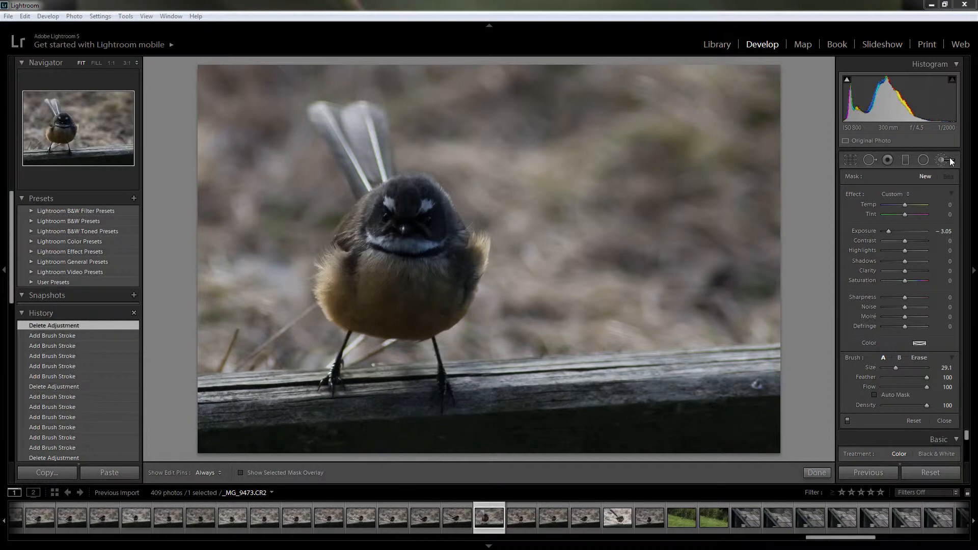
pyautogui.moveTo(774, 181); pyautogui.dragTo(773, 229)
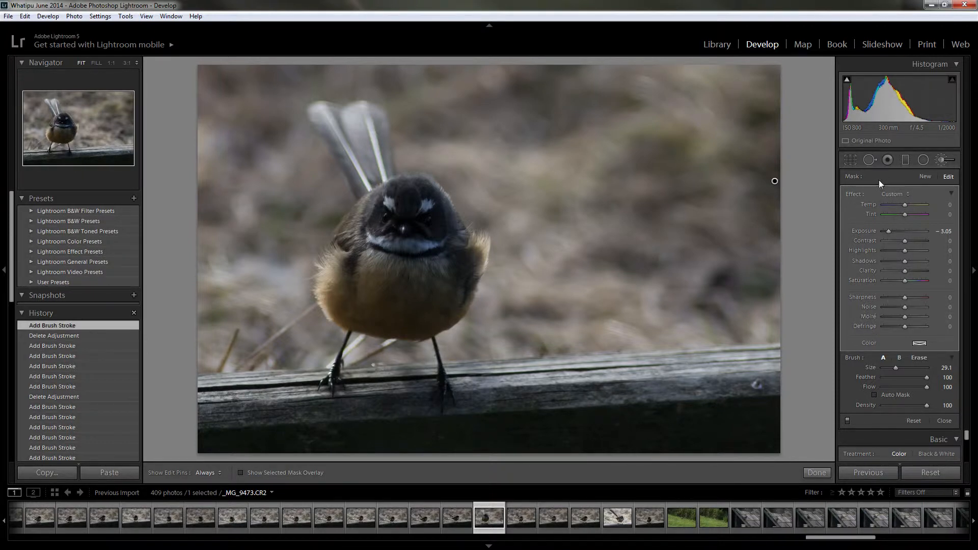
pyautogui.moveTo(888, 231); pyautogui.dragTo(904, 231)
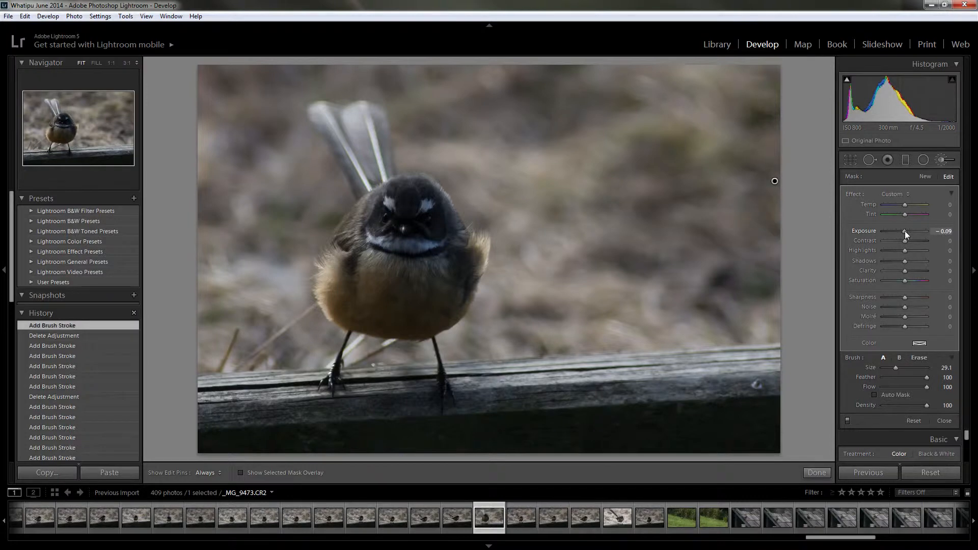
pyautogui.press('Delete')
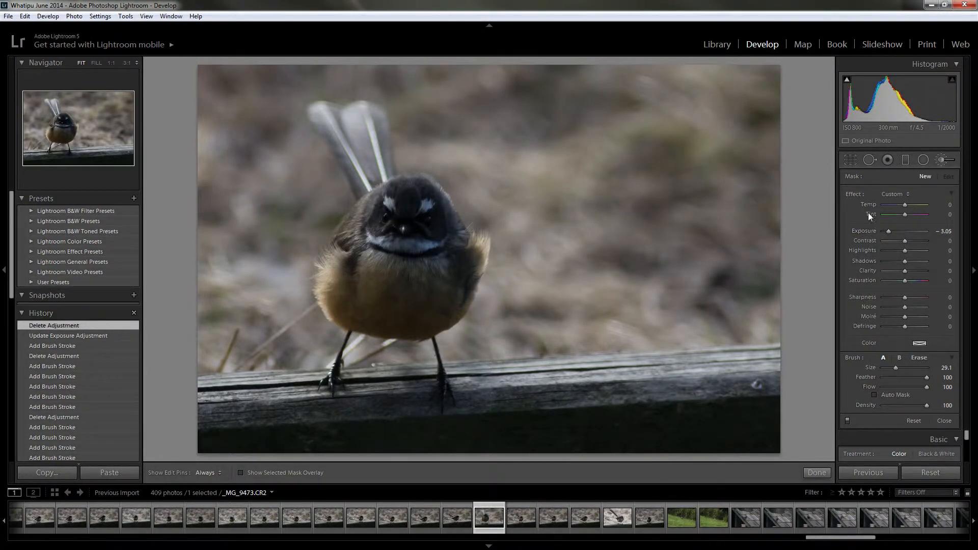
# Step: Reset the adjustment brush exposure to 0 and set brush A to size 25.7 with feather 100
pyautogui.moveTo(888, 230); pyautogui.dragTo(903, 231)
pyautogui.doubleClick(907, 231)
pyautogui.click(899, 357)
pyautogui.click(883, 358)
pyautogui.click(899, 357)
pyautogui.click(884, 358)
pyautogui.moveTo(895, 368)
pyautogui.mouseDown()
pyautogui.moveTo(922, 365)
pyautogui.moveTo(894, 367)
pyautogui.mouseUp()
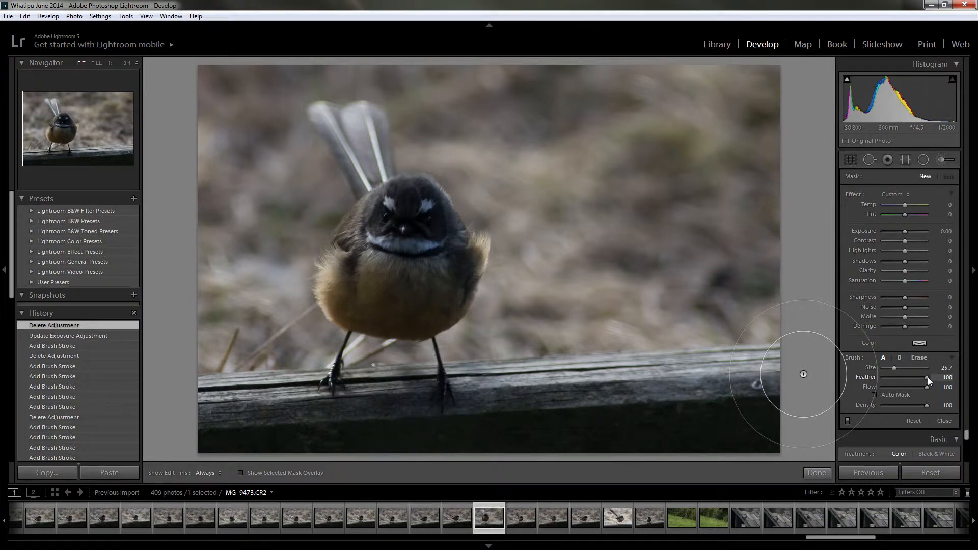
pyautogui.moveTo(927, 377)
pyautogui.mouseDown()
pyautogui.moveTo(876, 376)
pyautogui.moveTo(939, 376)
pyautogui.mouseUp()
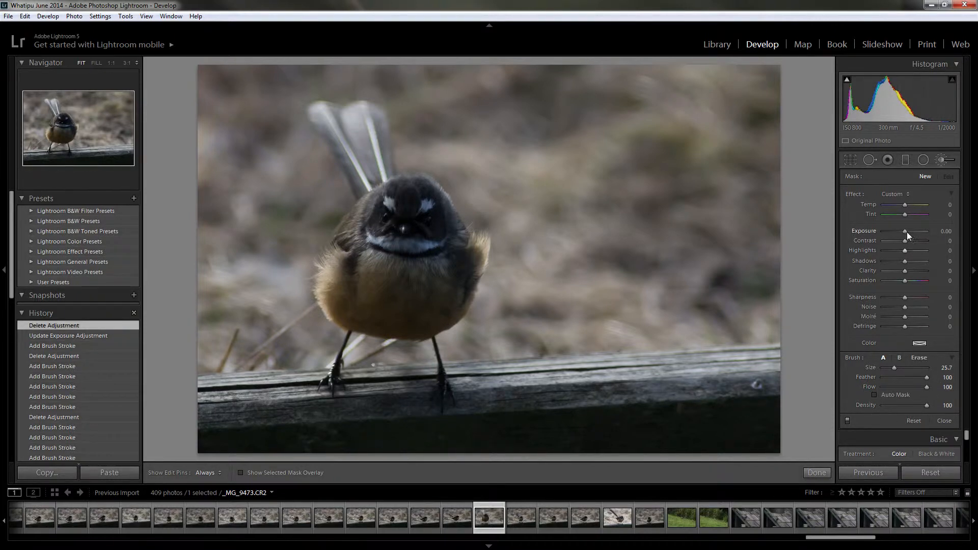
# Step: Paint over the blurred background beside the bird with the adjustment brush at exposure 2.00 and flow 50
pyautogui.moveTo(904, 230); pyautogui.dragTo(911, 229)
pyautogui.moveTo(914, 229); pyautogui.dragTo(915, 229)
pyautogui.press('h')
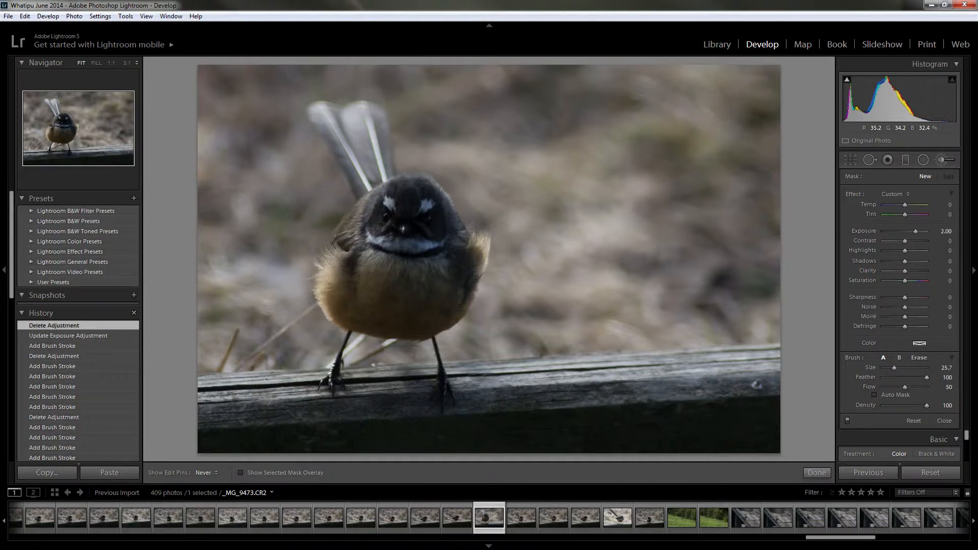
pyautogui.press('h')
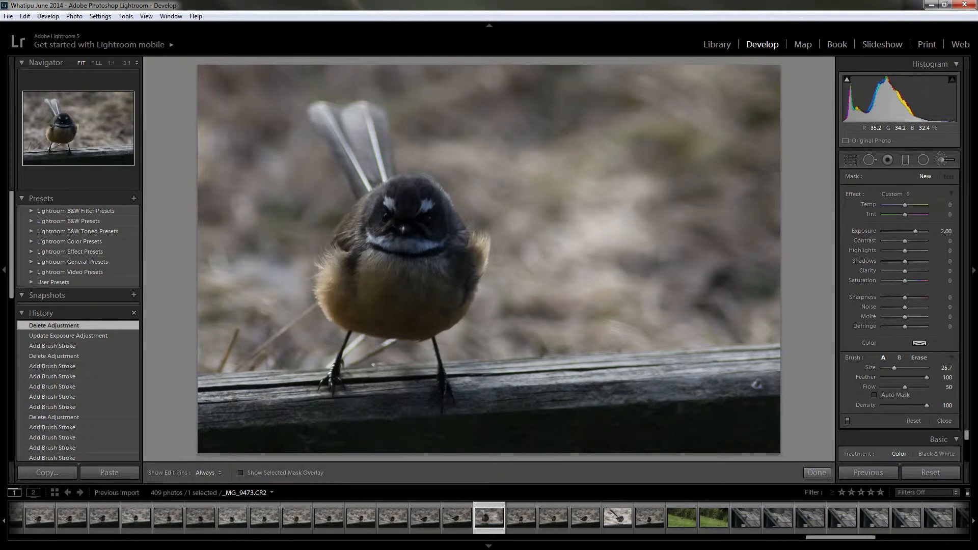
pyautogui.click(594, 264)
pyautogui.press('h')
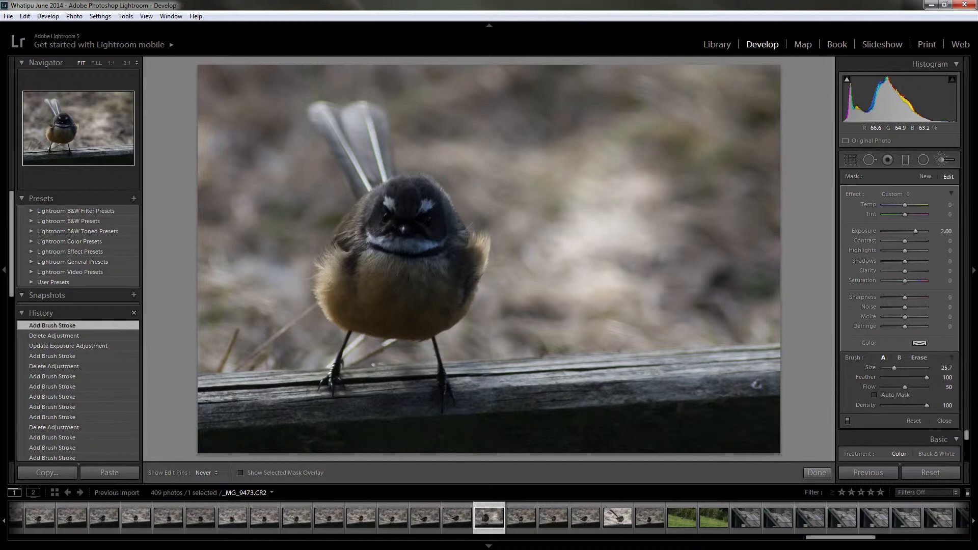
pyautogui.press('h')
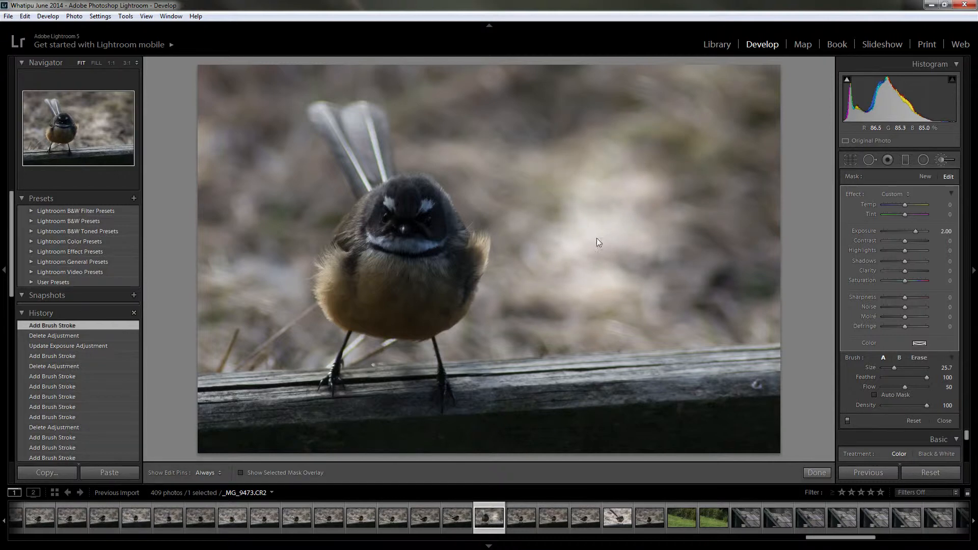
pyautogui.moveTo(598, 242); pyautogui.dragTo(594, 263)
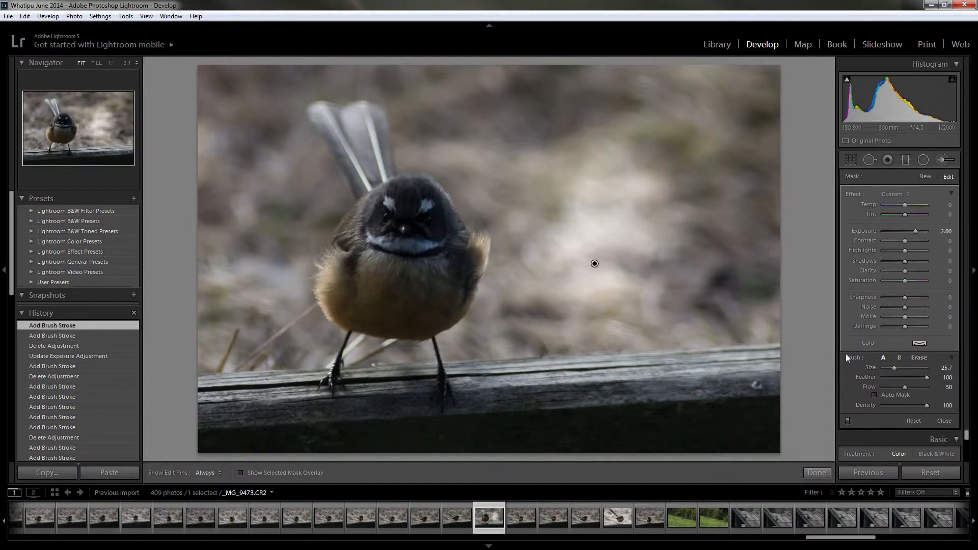
# Step: Set the brush flow to 100 and paint more strokes over the background above and beside the bird
pyautogui.moveTo(905, 387); pyautogui.dragTo(936, 386)
pyautogui.moveTo(485, 131)
pyautogui.mouseDown()
pyautogui.moveTo(549, 133)
pyautogui.moveTo(505, 131)
pyautogui.mouseUp()
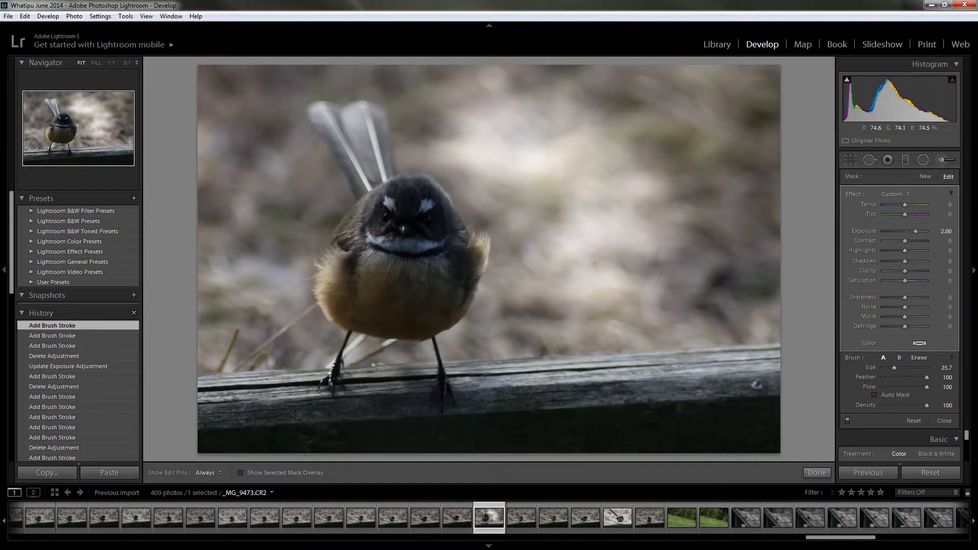
pyautogui.press('h')
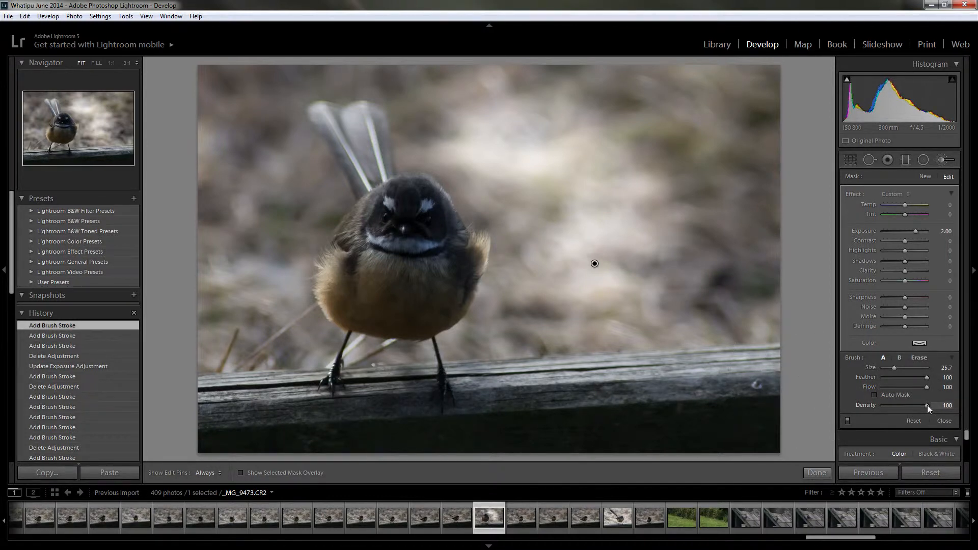
pyautogui.moveTo(926, 404); pyautogui.dragTo(902, 407)
pyautogui.moveTo(744, 314)
pyautogui.mouseDown()
pyautogui.moveTo(591, 351)
pyautogui.moveTo(672, 341)
pyautogui.moveTo(711, 318)
pyautogui.mouseUp()
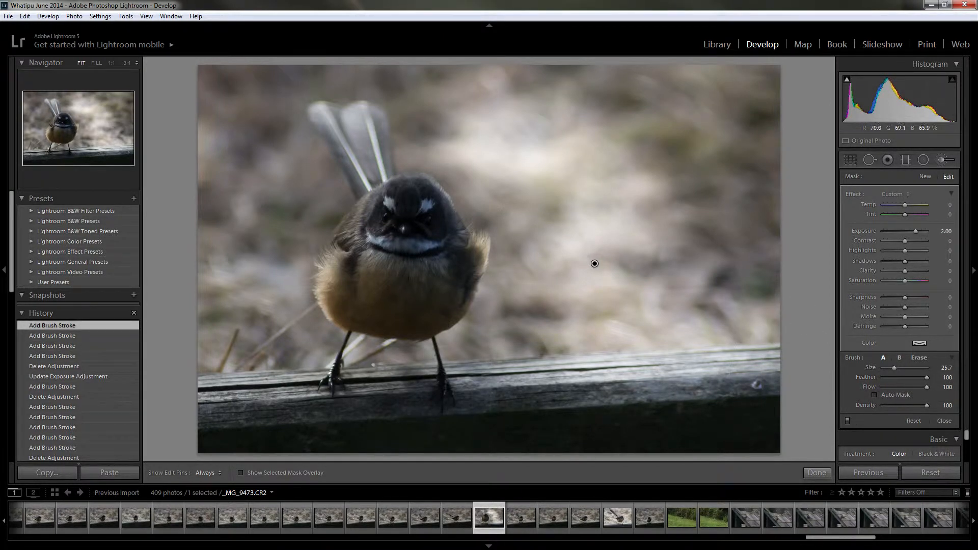
# Step: Delete the background brush adjustment and reset the brush exposure to 0
pyautogui.press('Delete')
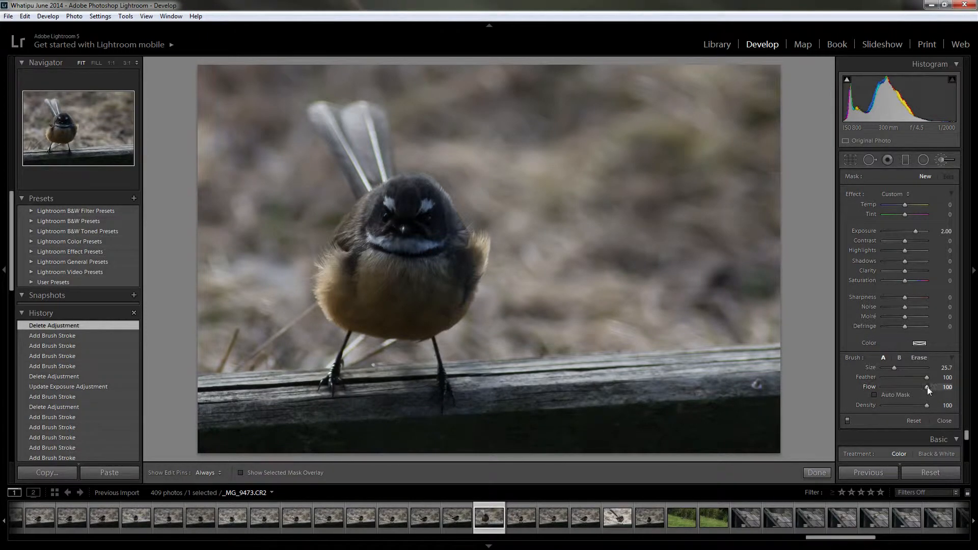
pyautogui.doubleClick(910, 231)
# Step: Try an overall exposure of +0.95 and shadows of +48 on the whole photo, and reset both to 0
pyautogui.moveTo(966, 434); pyautogui.dragTo(967, 440)
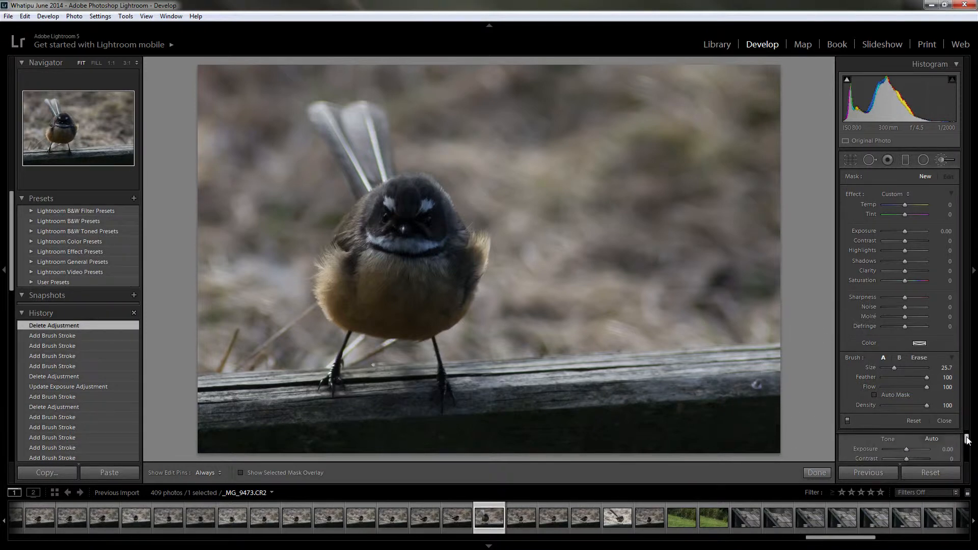
pyautogui.click(940, 159)
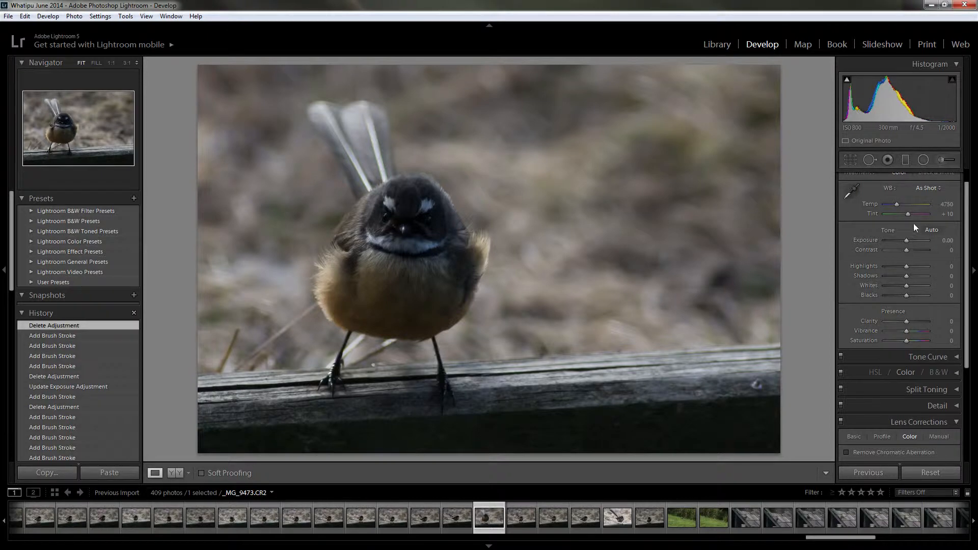
pyautogui.scroll(2, 968, 230)
pyautogui.moveTo(905, 261); pyautogui.dragTo(909, 261)
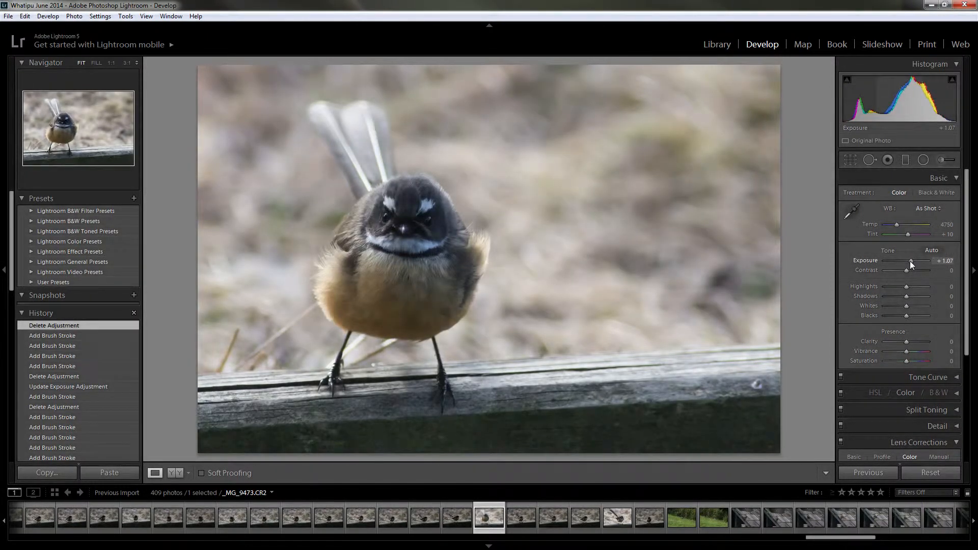
pyautogui.moveTo(905, 296); pyautogui.dragTo(918, 294)
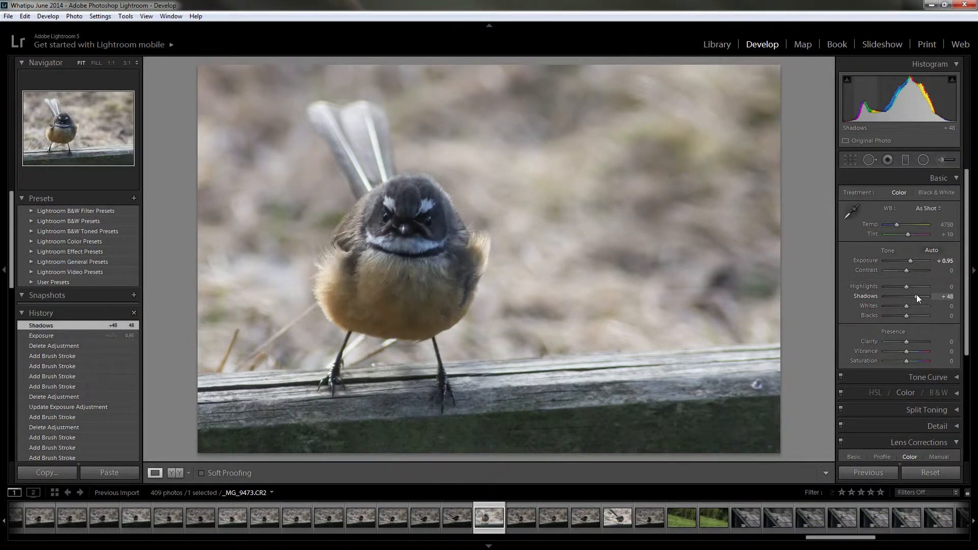
pyautogui.doubleClick(915, 296)
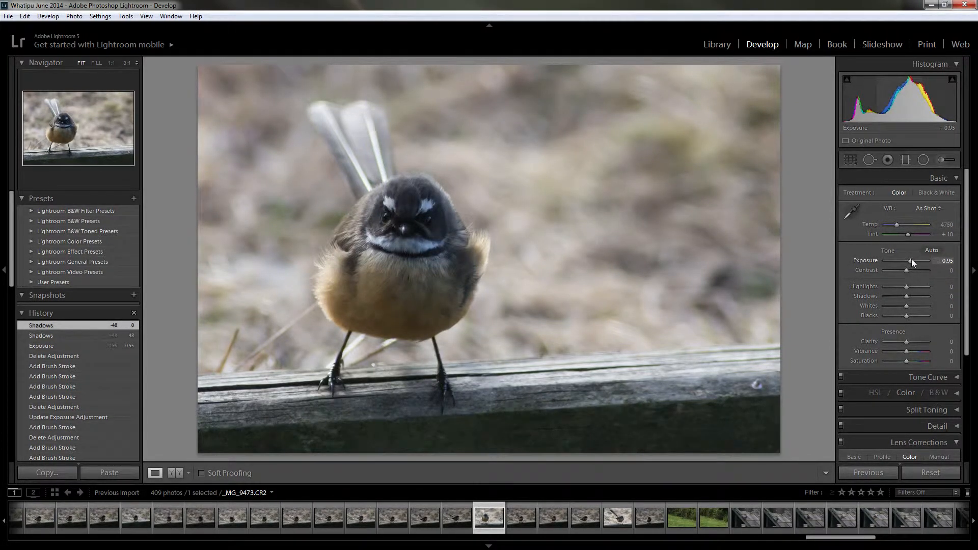
pyautogui.doubleClick(911, 260)
# Step: Paint over the wooden beam with the adjustment brush at exposure 1.81 and feather 43
pyautogui.click(948, 160)
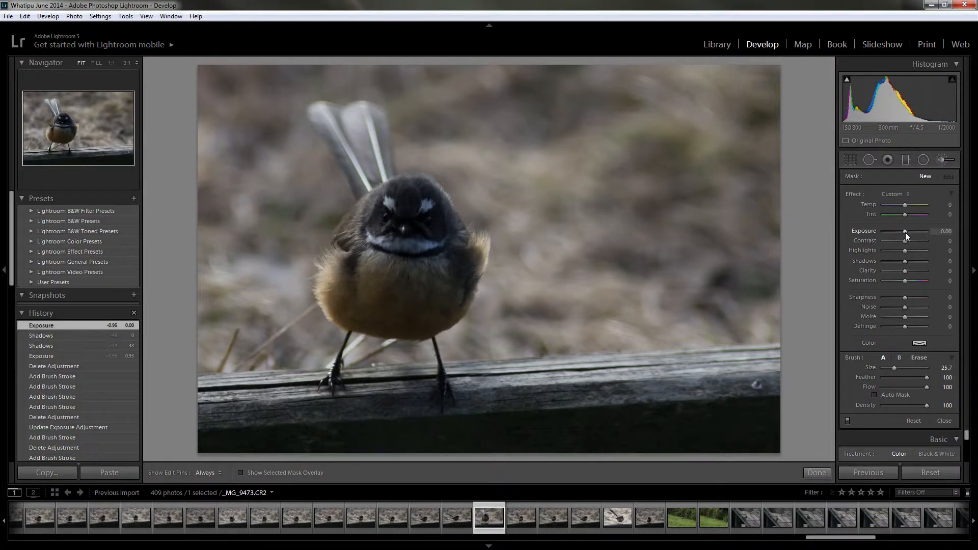
pyautogui.moveTo(905, 230); pyautogui.dragTo(915, 232)
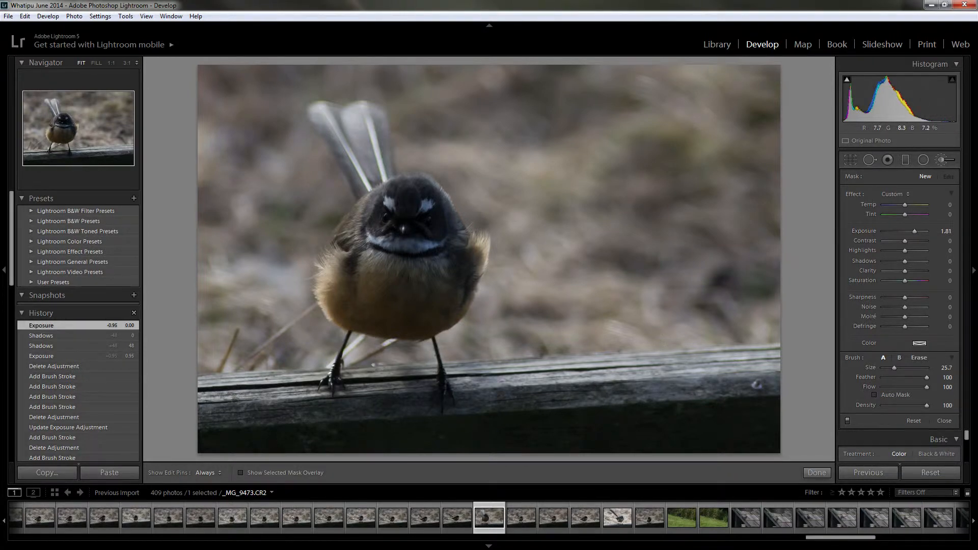
pyautogui.moveTo(927, 377); pyautogui.dragTo(902, 377)
pyautogui.moveTo(737, 423)
pyautogui.mouseDown()
pyautogui.moveTo(756, 422)
pyautogui.moveTo(219, 415)
pyautogui.moveTo(229, 399)
pyautogui.moveTo(357, 380)
pyautogui.moveTo(774, 357)
pyautogui.mouseUp()
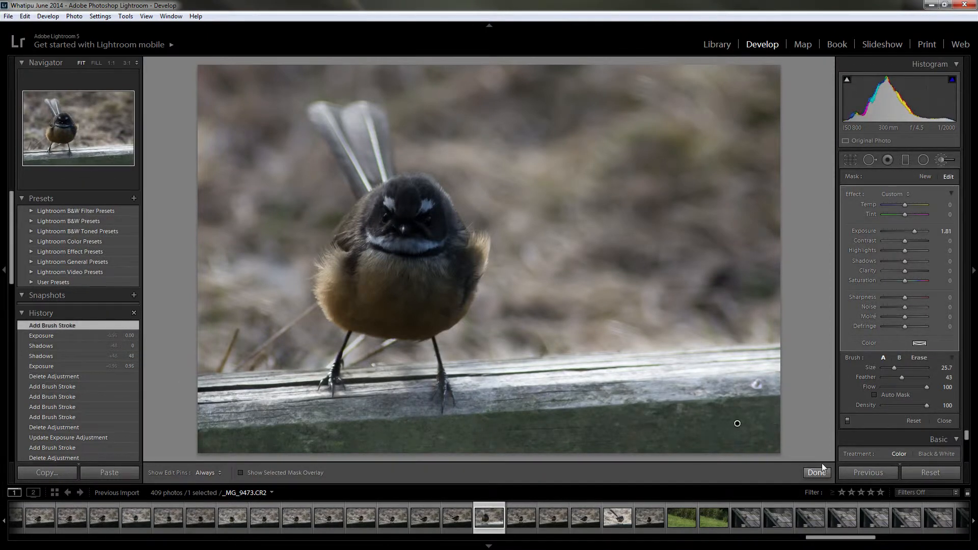
# Step: Paint the adjustment over the bird's face, chest and body, reducing the brush size to 8.0 for the body
pyautogui.moveTo(400, 234); pyautogui.dragTo(397, 278)
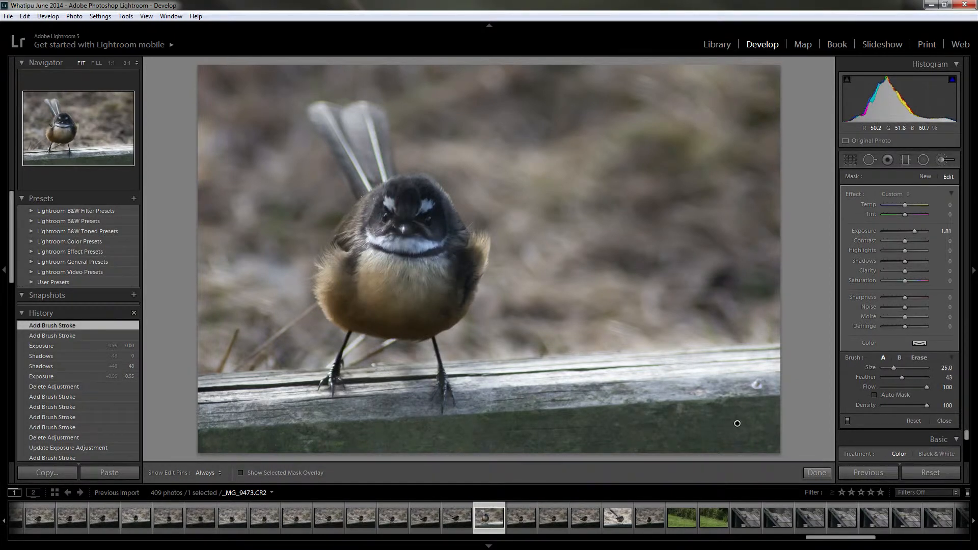
pyautogui.scroll(-3, 737, 424)
pyautogui.scroll(-1, 737, 424)
pyautogui.scroll(-9, 397, 190)
pyautogui.press('h')
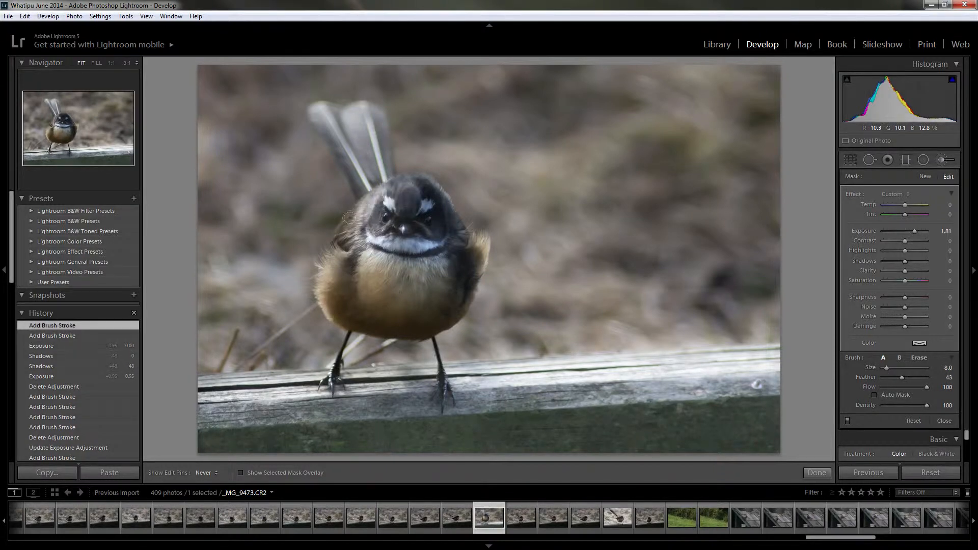
pyautogui.moveTo(349, 218)
pyautogui.mouseDown()
pyautogui.moveTo(340, 284)
pyautogui.moveTo(361, 313)
pyautogui.moveTo(406, 301)
pyautogui.moveTo(410, 318)
pyautogui.moveTo(460, 255)
pyautogui.moveTo(423, 198)
pyautogui.moveTo(412, 189)
pyautogui.moveTo(404, 225)
pyautogui.moveTo(435, 238)
pyautogui.moveTo(442, 299)
pyautogui.moveTo(410, 317)
pyautogui.moveTo(384, 312)
pyautogui.moveTo(436, 307)
pyautogui.mouseUp()
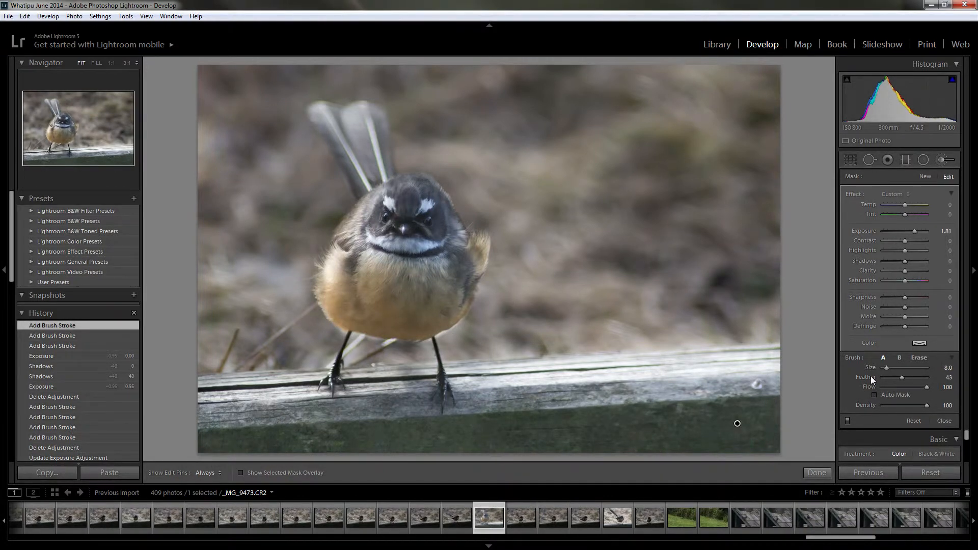
# Step: Set brush A's feather to 100 and erase the adjustment along the edge of the bird's lower body
pyautogui.moveTo(871, 378); pyautogui.dragTo(928, 377)
pyautogui.click(920, 358)
pyautogui.moveTo(462, 316)
pyautogui.mouseDown()
pyautogui.moveTo(408, 339)
pyautogui.moveTo(370, 335)
pyautogui.moveTo(321, 323)
pyautogui.moveTo(306, 290)
pyautogui.mouseUp()
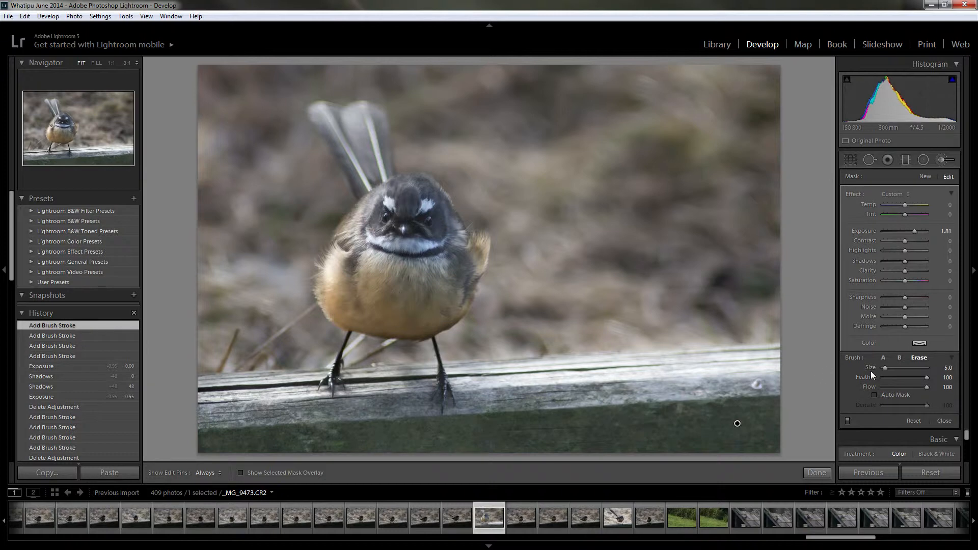
# Step: Paint brush A over the bird's belly and side feathers, and set the adjustment's exposure to 1.62
pyautogui.click(883, 358)
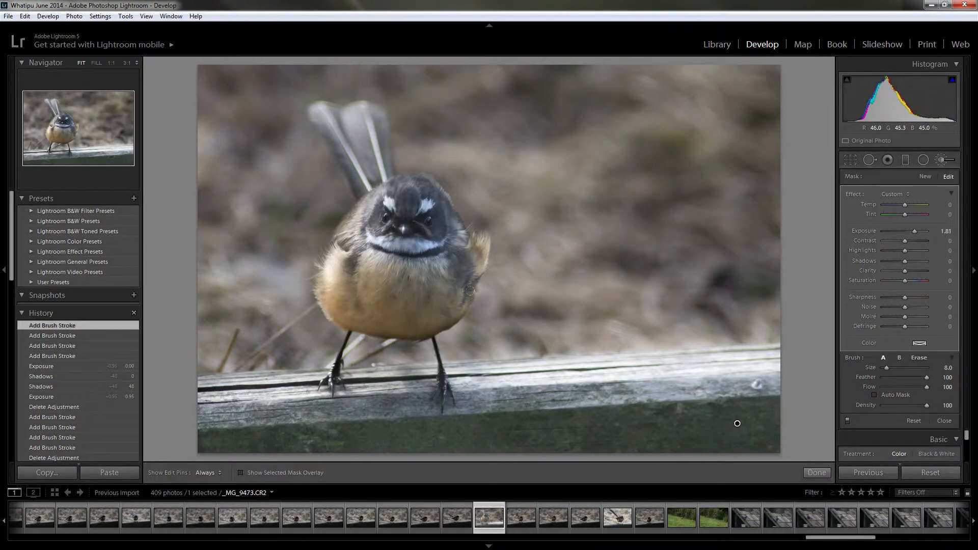
pyautogui.press('h')
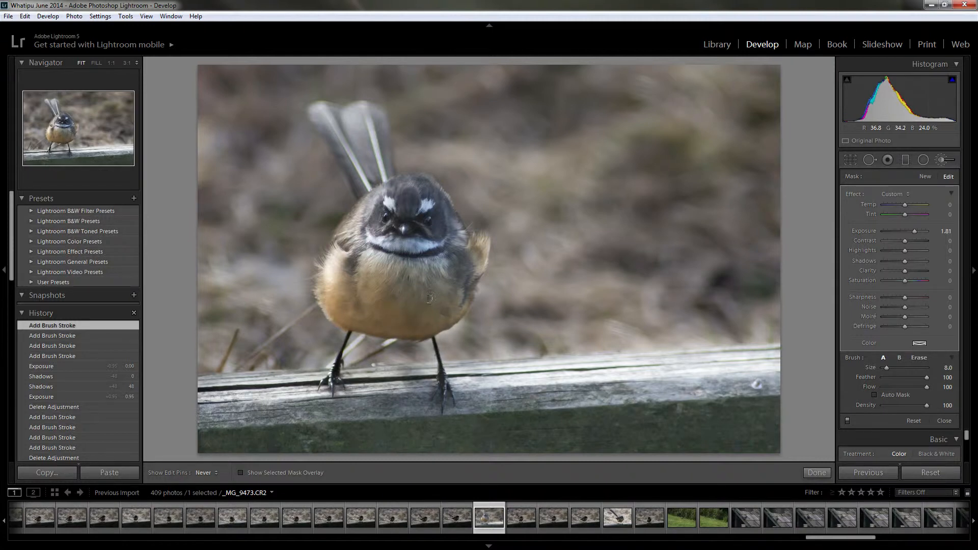
pyautogui.moveTo(382, 301); pyautogui.dragTo(364, 294)
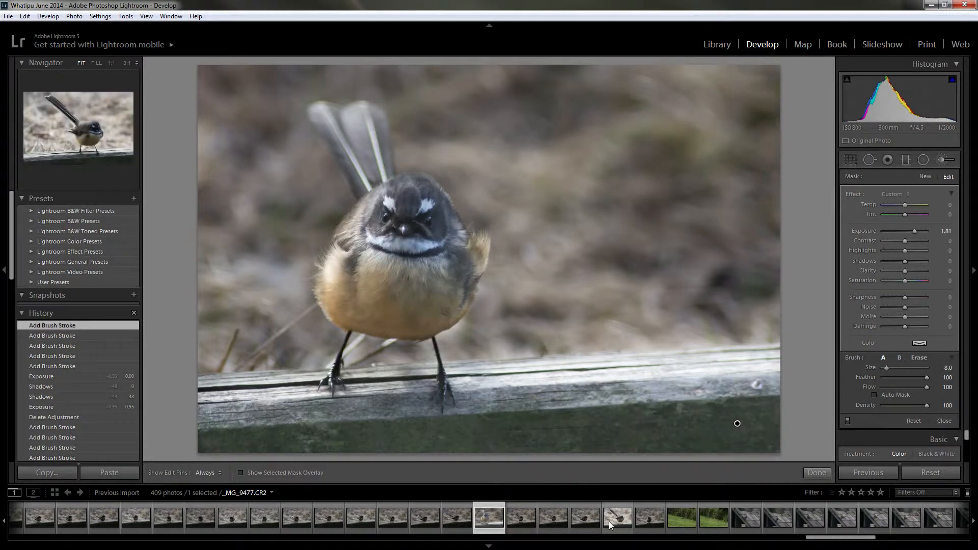
pyautogui.press('h')
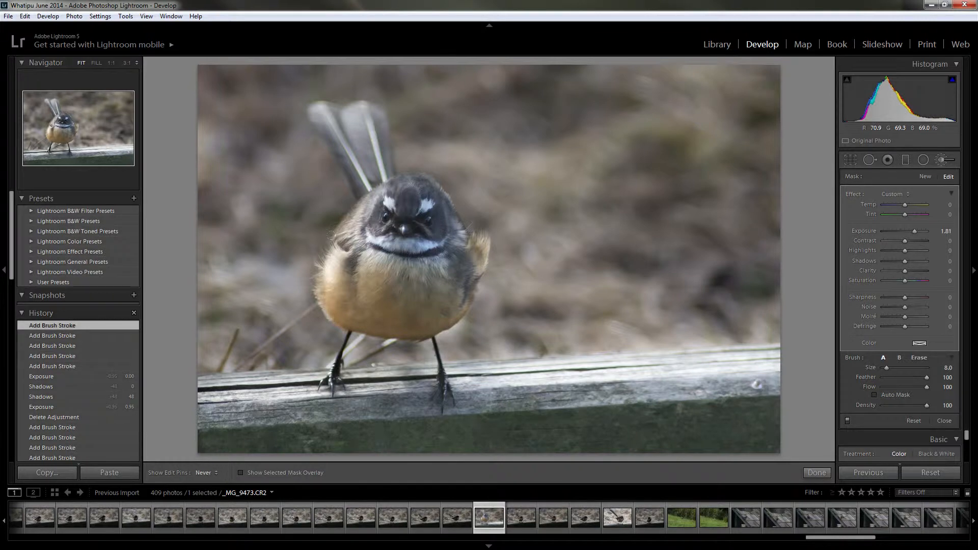
pyautogui.moveTo(321, 259); pyautogui.dragTo(324, 296)
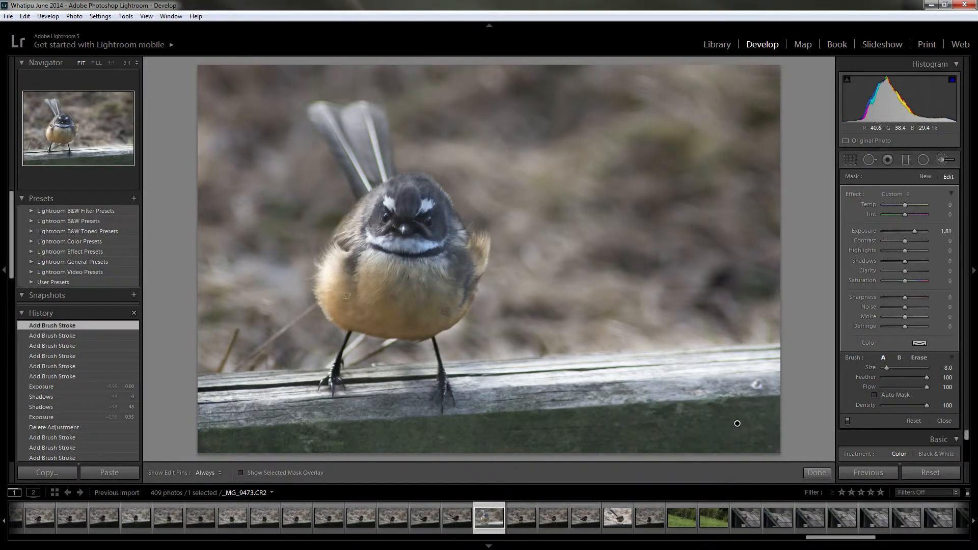
pyautogui.moveTo(346, 295); pyautogui.dragTo(411, 313)
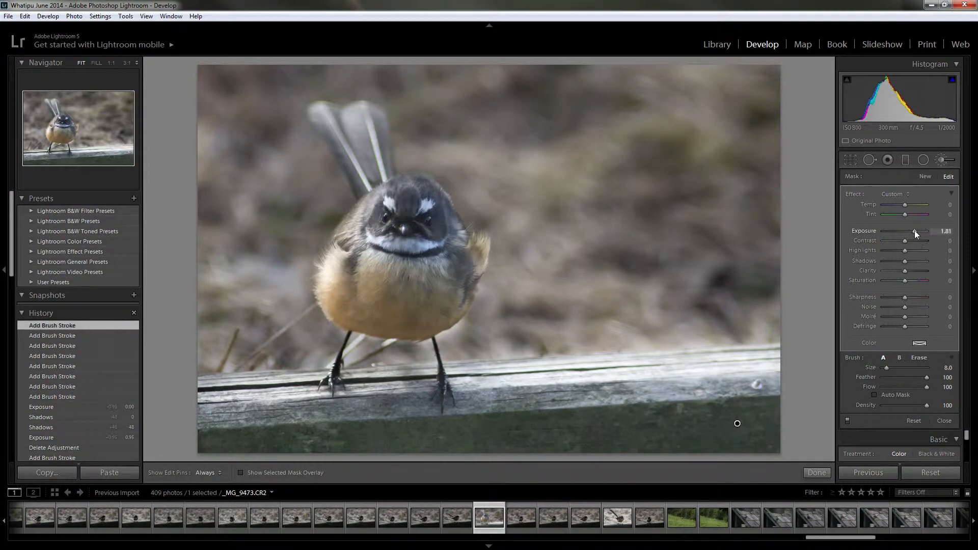
pyautogui.moveTo(913, 230)
pyautogui.mouseDown()
pyautogui.moveTo(924, 230)
pyautogui.moveTo(912, 231)
pyautogui.mouseUp()
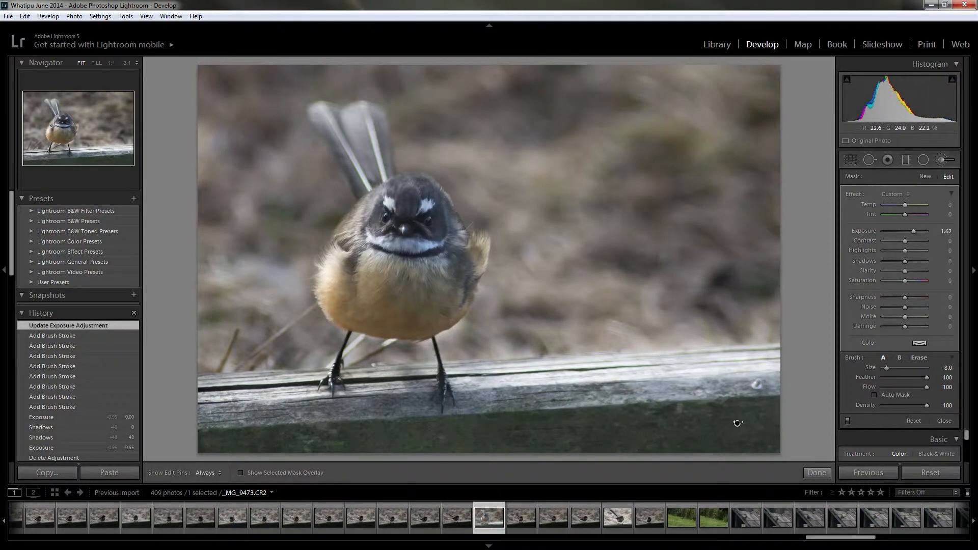
# Step: Toggle the selected mask overlay to check which areas are painted, leaving the overlay shown
pyautogui.moveTo(737, 423)
pyautogui.press('o')
pyautogui.press('o')
pyautogui.press('o')
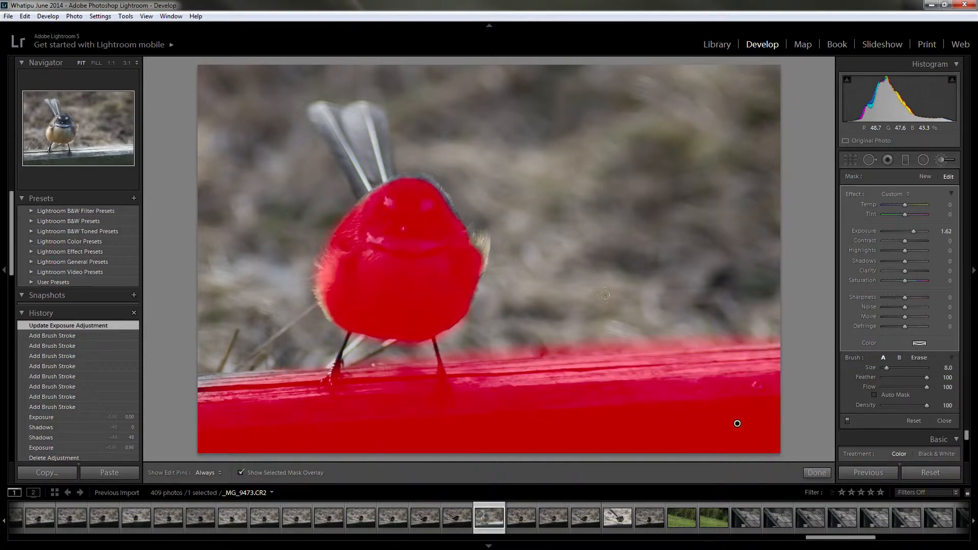
pyautogui.press('o')
pyautogui.press('o')
pyautogui.press('o')
pyautogui.press('o')
pyautogui.click(240, 472)
pyautogui.click(240, 471)
# Step: Erase the mask spill from the background beside the bird's leg and just above the beam
pyautogui.click(918, 358)
pyautogui.scroll(2, 574, 326)
pyautogui.click(451, 339)
pyautogui.click(511, 334)
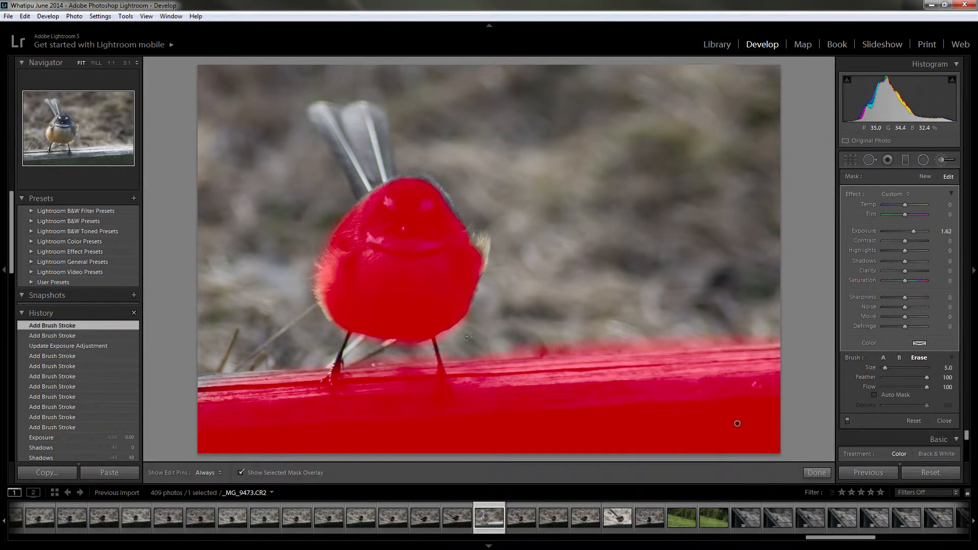
# Step: Erase the mask spill from the background above the beam and along the bird's lower body, and hide the mask overlay
pyautogui.click(518, 328)
pyautogui.press('h')
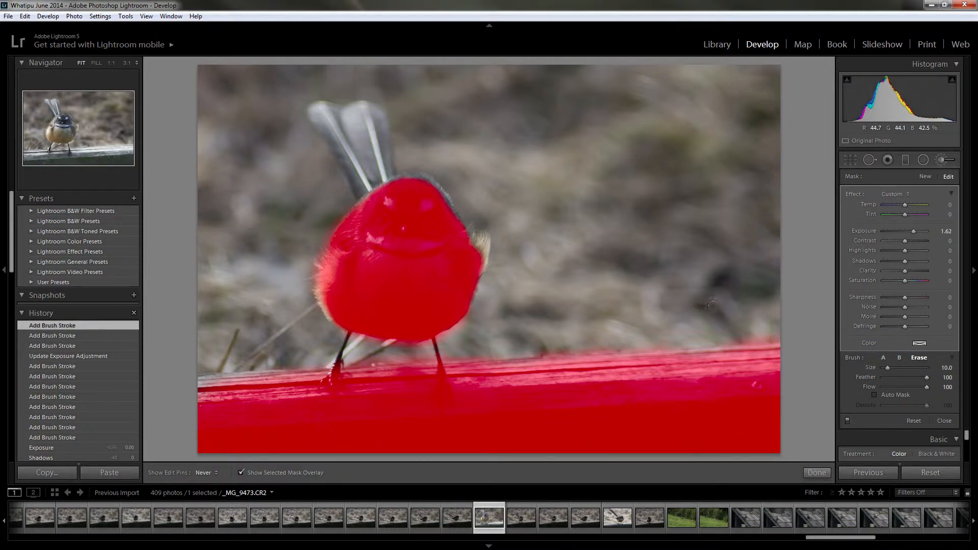
pyautogui.moveTo(756, 306); pyautogui.dragTo(713, 284)
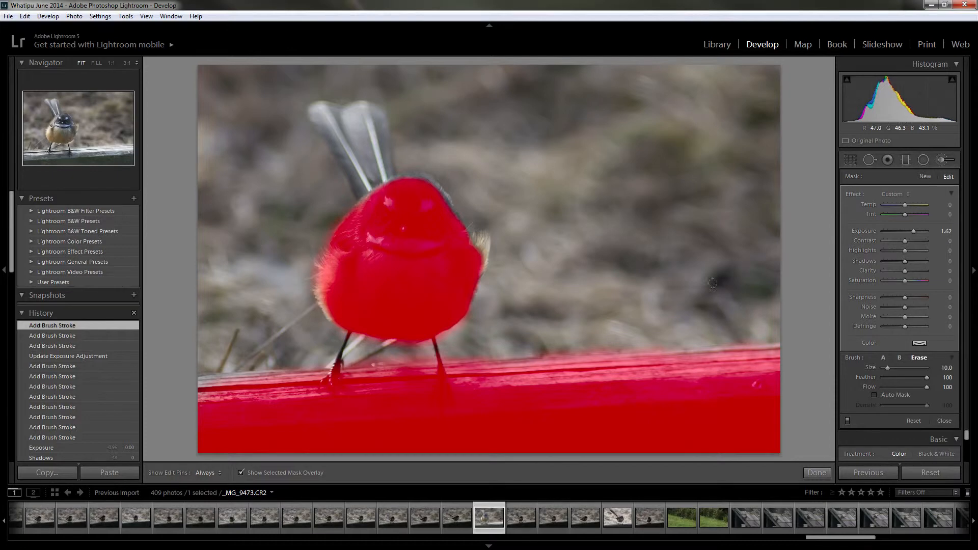
pyautogui.click(452, 320)
pyautogui.moveTo(452, 322)
pyautogui.mouseDown()
pyautogui.moveTo(406, 337)
pyautogui.moveTo(433, 331)
pyautogui.mouseUp()
pyautogui.scroll(-3, 439, 326)
pyautogui.click(429, 334)
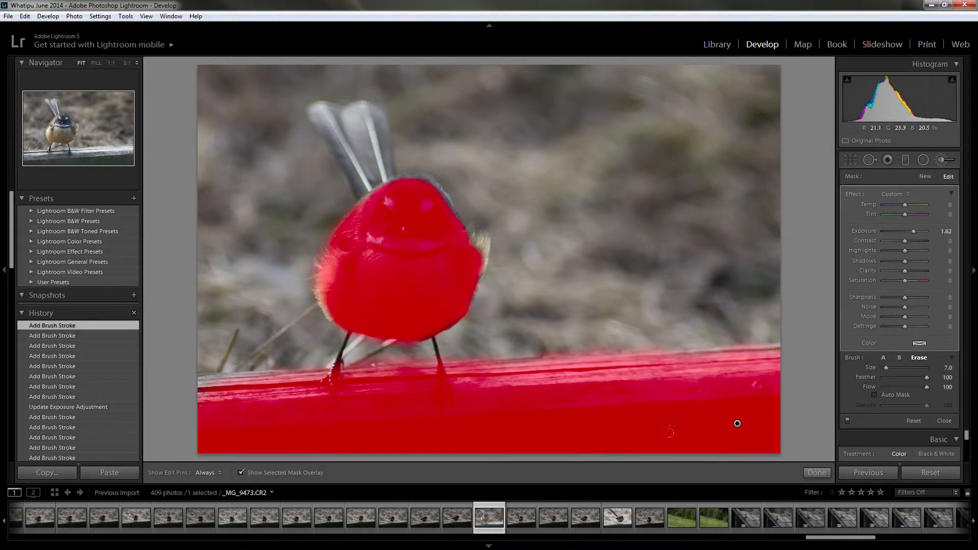
pyautogui.press('o')
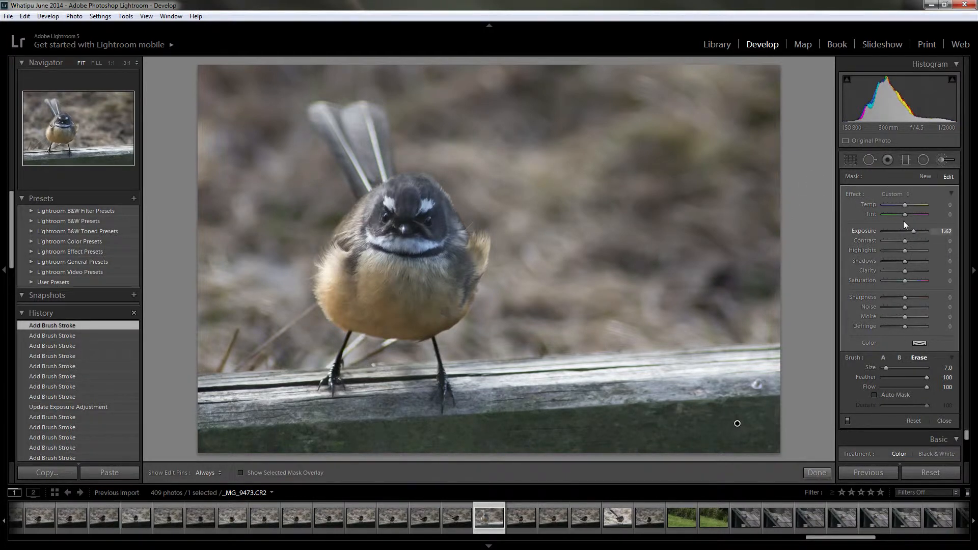
# Step: Try shifting the adjustment's temperature, tint and contrast, and reset each of them to 0
pyautogui.moveTo(905, 204)
pyautogui.mouseDown()
pyautogui.moveTo(922, 204)
pyautogui.moveTo(887, 204)
pyautogui.mouseUp()
pyautogui.moveTo(888, 204); pyautogui.dragTo(916, 215)
pyautogui.doubleClick(908, 204)
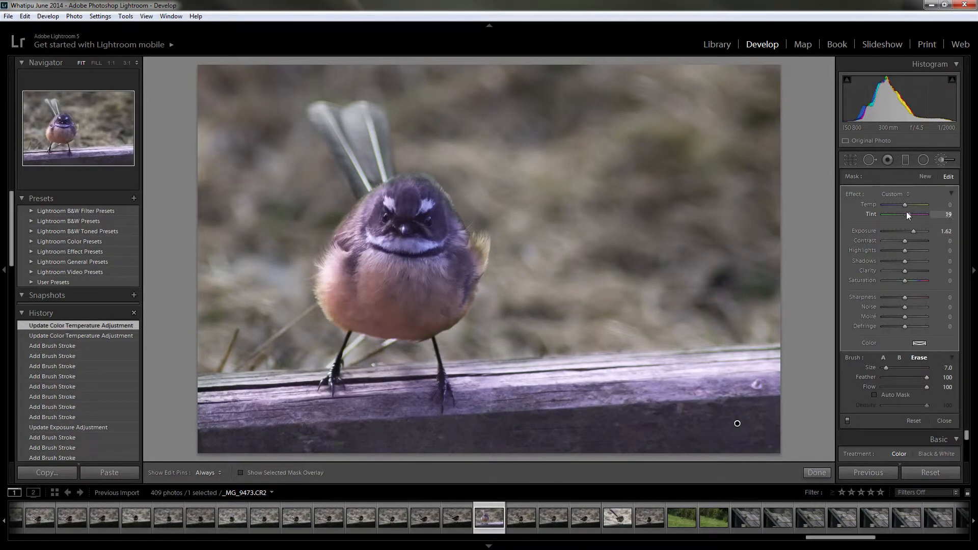
pyautogui.moveTo(892, 215)
pyautogui.mouseDown()
pyautogui.moveTo(881, 213)
pyautogui.moveTo(905, 212)
pyautogui.moveTo(917, 239)
pyautogui.moveTo(875, 237)
pyautogui.moveTo(906, 241)
pyautogui.mouseUp()
pyautogui.doubleClick(906, 213)
pyautogui.doubleClick(906, 239)
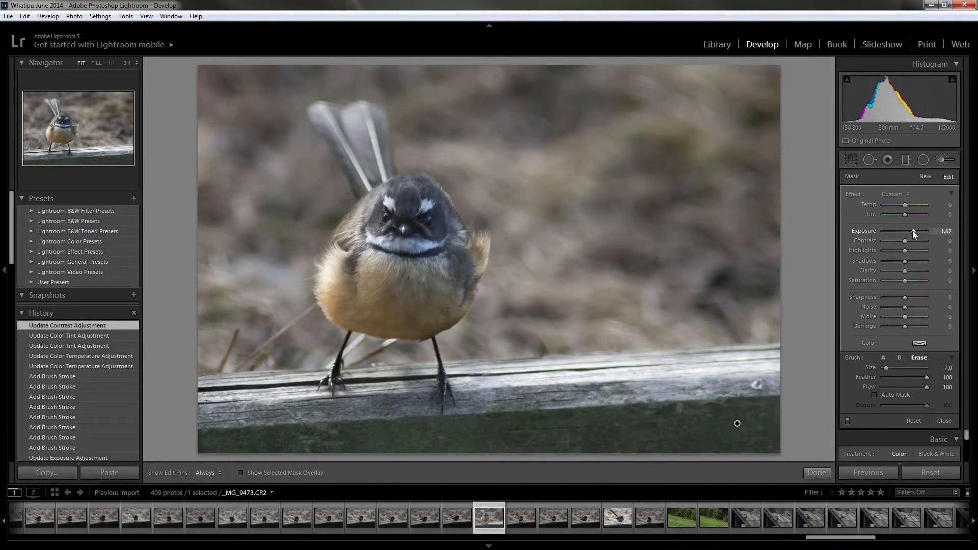
# Step: Try shadows at 100 in place of the exposure boost, and set exposure to 1.33 with the other effect values at 0
pyautogui.doubleClick(912, 231)
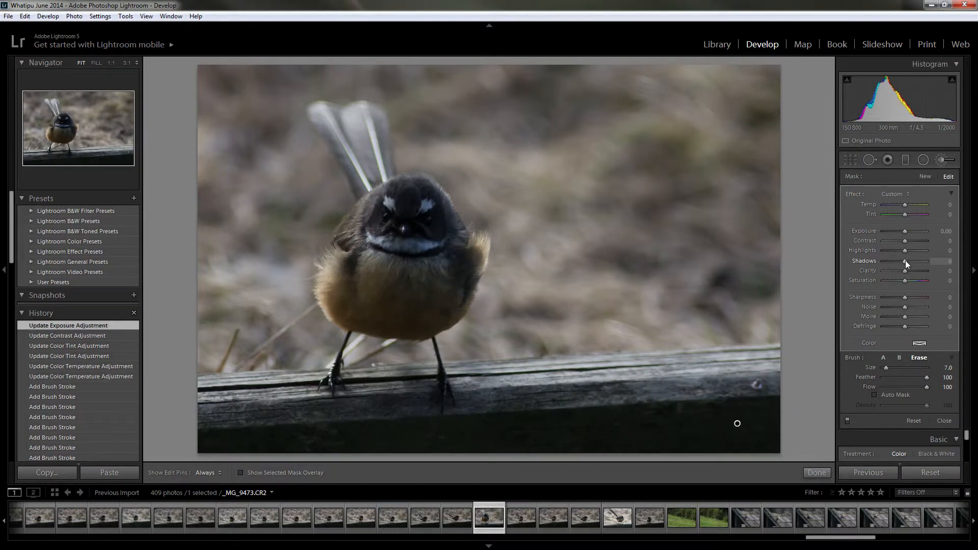
pyautogui.moveTo(905, 261); pyautogui.dragTo(939, 258)
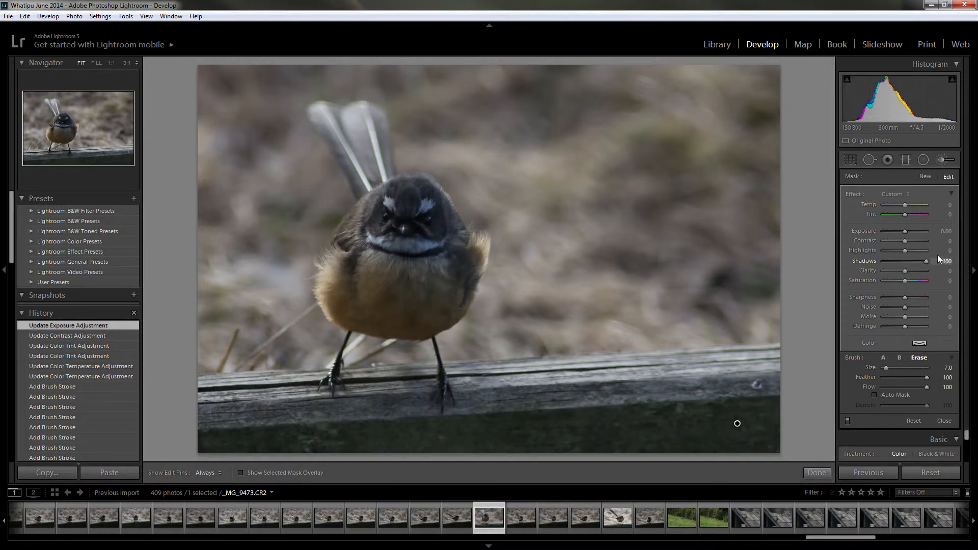
pyautogui.moveTo(905, 231); pyautogui.dragTo(905, 281)
pyautogui.doubleClick(904, 251)
pyautogui.doubleClick(905, 282)
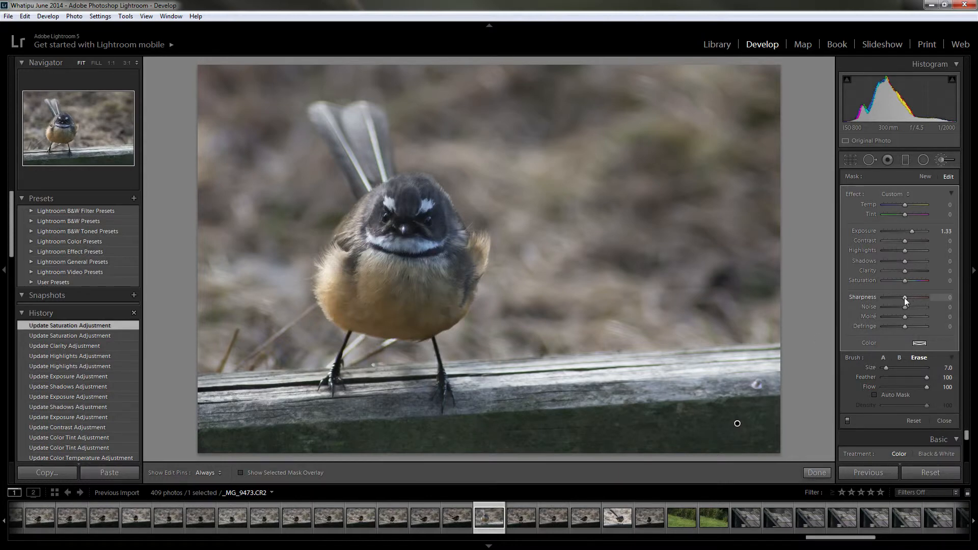
# Step: Try the adjustment's sharpness at 100 and -100 and its noise reduction, resetting both to 0
pyautogui.moveTo(904, 298); pyautogui.dragTo(922, 298)
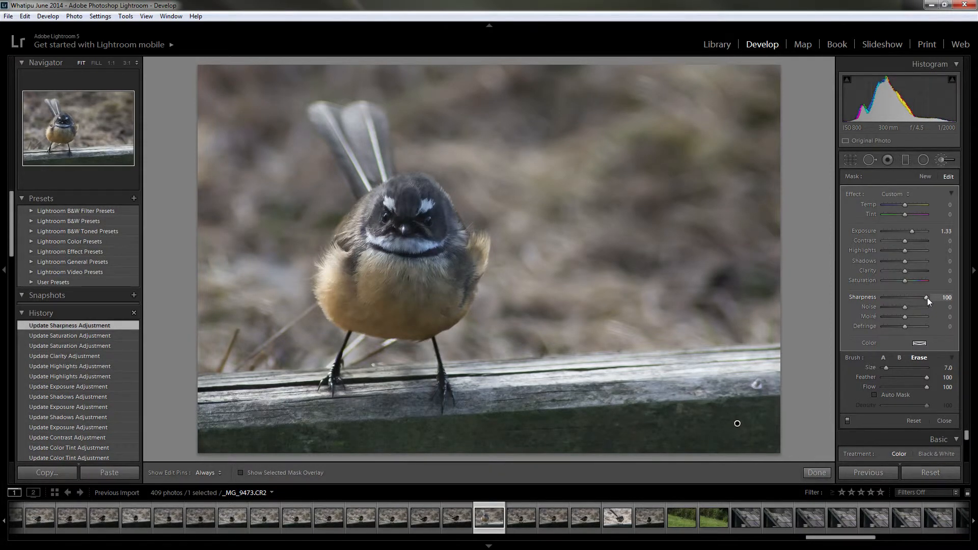
pyautogui.moveTo(924, 297); pyautogui.dragTo(865, 296)
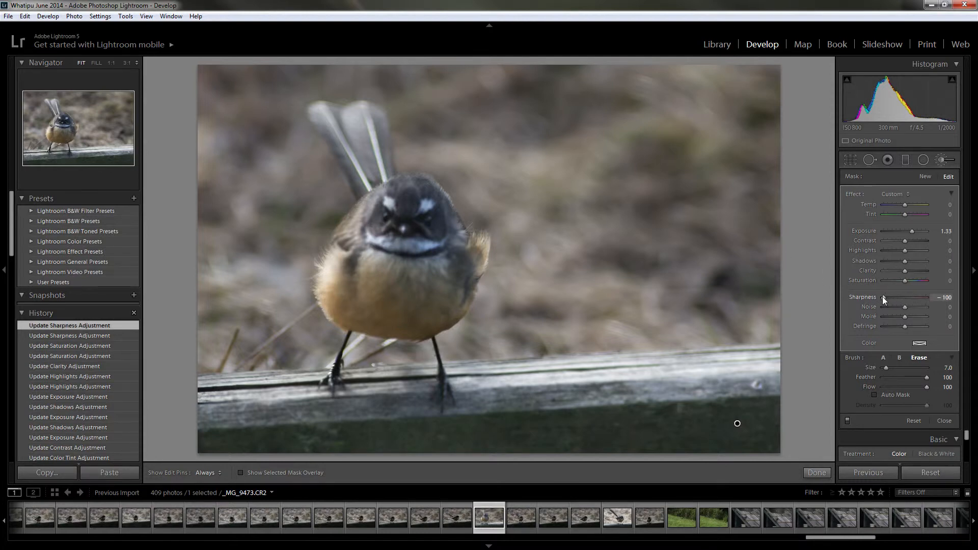
pyautogui.doubleClick(882, 296)
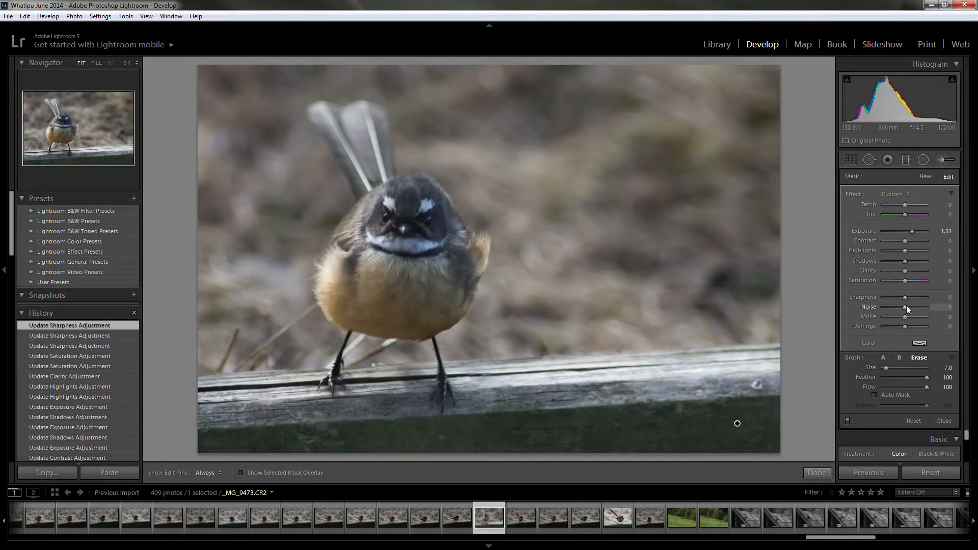
pyautogui.moveTo(905, 306)
pyautogui.mouseDown()
pyautogui.moveTo(920, 307)
pyautogui.moveTo(906, 306)
pyautogui.mouseUp()
pyautogui.doubleClick(907, 306)
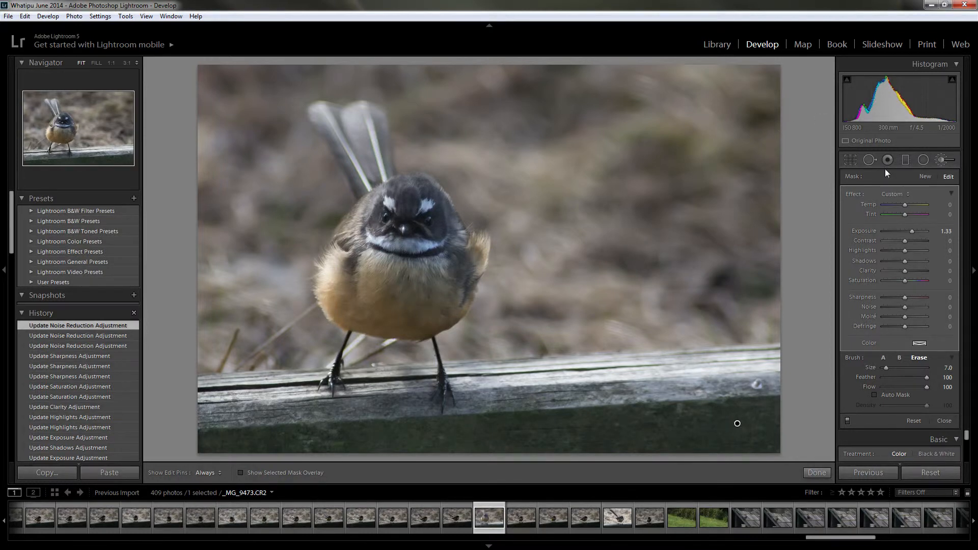
# Step: Start a new brush adjustment with its exposure reset to 0
pyautogui.click(925, 176)
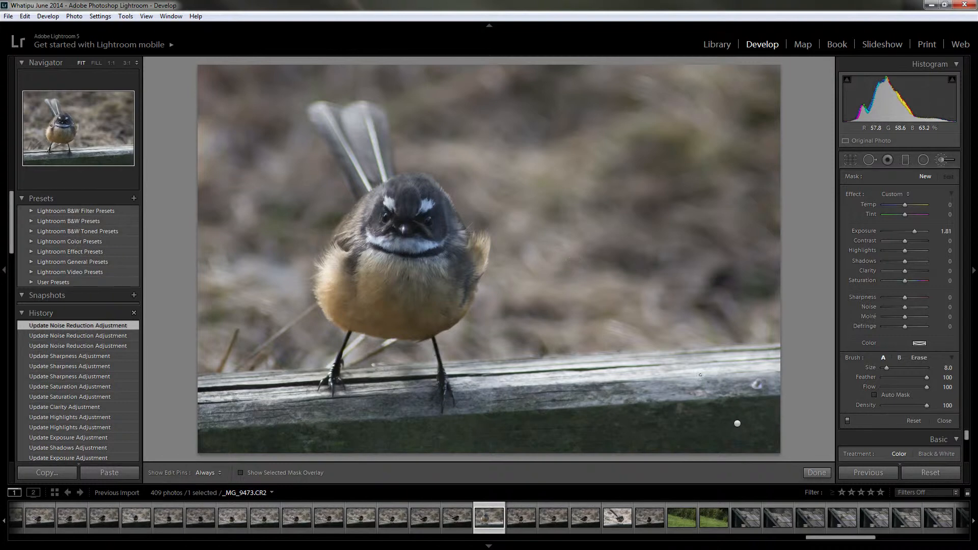
pyautogui.moveTo(914, 231); pyautogui.dragTo(910, 232)
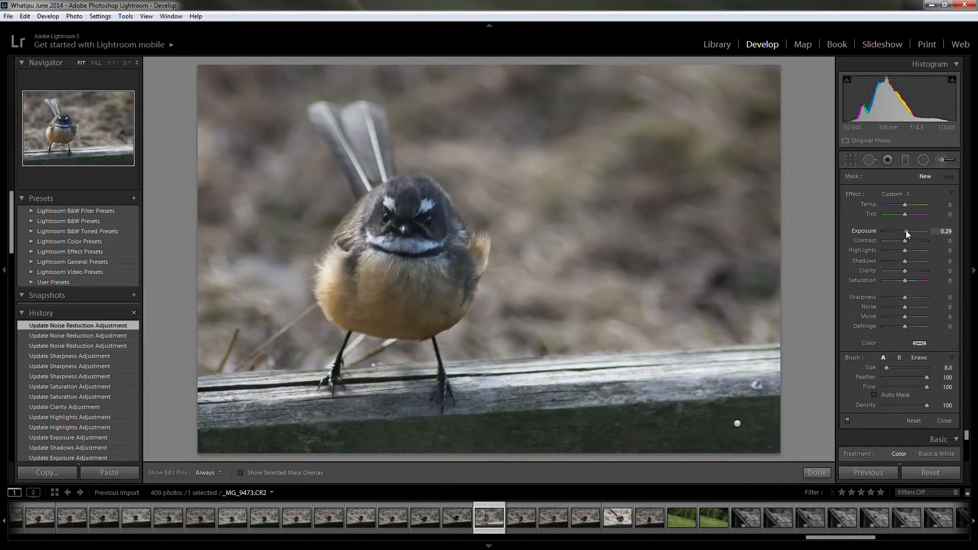
pyautogui.doubleClick(905, 230)
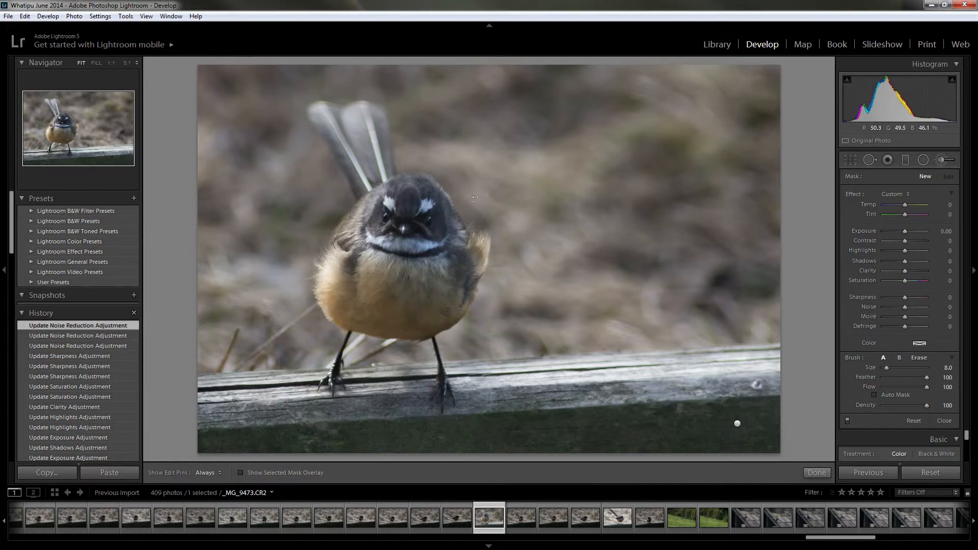
# Step: Show the mask overlay and paint brush A at size 8 over the bird's tail feathers, covering both white quills
pyautogui.press('o')
pyautogui.click(364, 154)
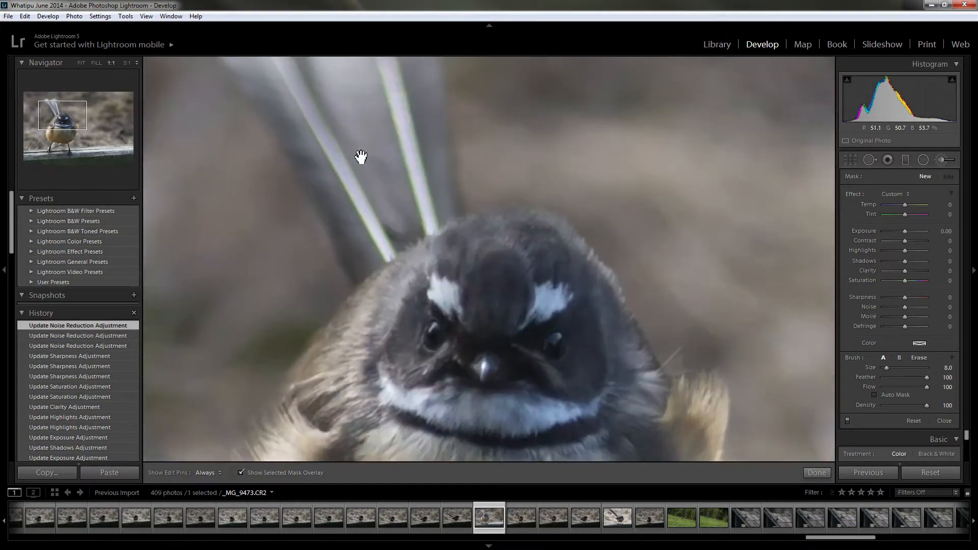
pyautogui.moveTo(382, 152)
pyautogui.mouseDown()
pyautogui.moveTo(491, 262)
pyautogui.moveTo(509, 255)
pyautogui.moveTo(484, 240)
pyautogui.moveTo(500, 230)
pyautogui.mouseUp()
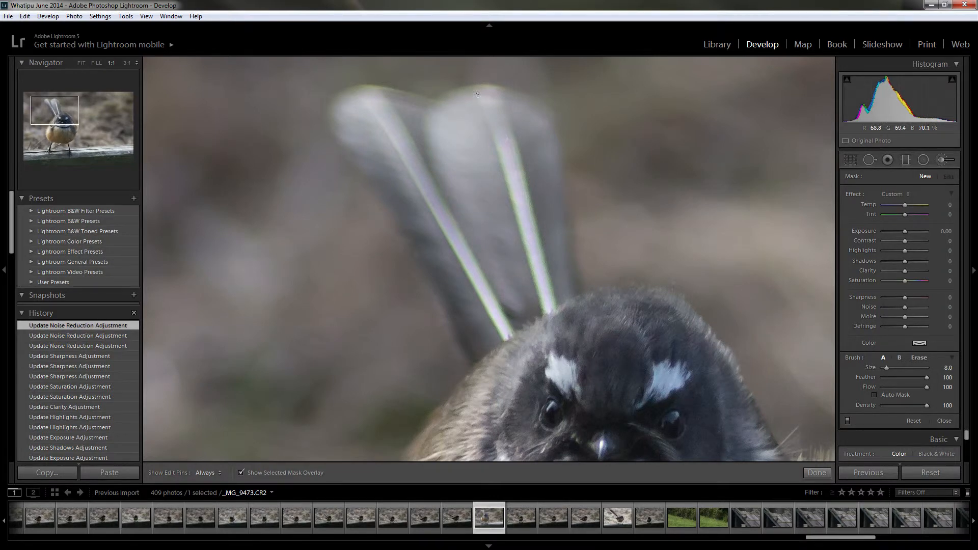
pyautogui.moveTo(526, 285)
pyautogui.mouseDown()
pyautogui.moveTo(486, 157)
pyautogui.moveTo(496, 167)
pyautogui.moveTo(495, 125)
pyautogui.moveTo(511, 185)
pyautogui.mouseUp()
pyautogui.press('h')
pyautogui.moveTo(515, 153)
pyautogui.mouseDown()
pyautogui.moveTo(522, 196)
pyautogui.moveTo(529, 145)
pyautogui.moveTo(510, 130)
pyautogui.moveTo(543, 263)
pyautogui.mouseUp()
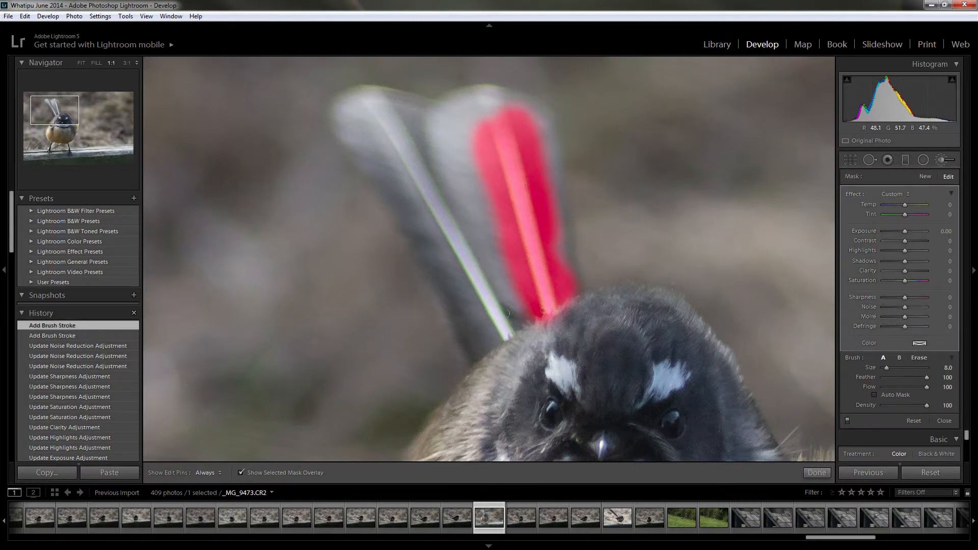
pyautogui.moveTo(505, 336)
pyautogui.mouseDown()
pyautogui.moveTo(471, 262)
pyautogui.moveTo(405, 168)
pyautogui.moveTo(428, 186)
pyautogui.moveTo(400, 114)
pyautogui.moveTo(496, 291)
pyautogui.moveTo(410, 122)
pyautogui.moveTo(359, 87)
pyautogui.moveTo(502, 92)
pyautogui.moveTo(529, 119)
pyautogui.mouseUp()
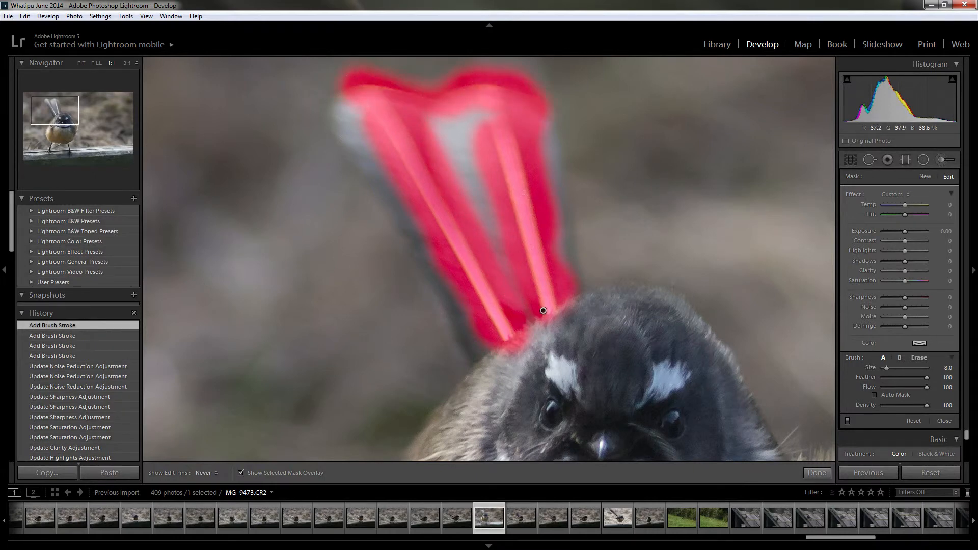
pyautogui.moveTo(541, 310)
pyautogui.mouseDown()
pyautogui.moveTo(515, 122)
pyautogui.moveTo(490, 138)
pyautogui.moveTo(498, 220)
pyautogui.mouseUp()
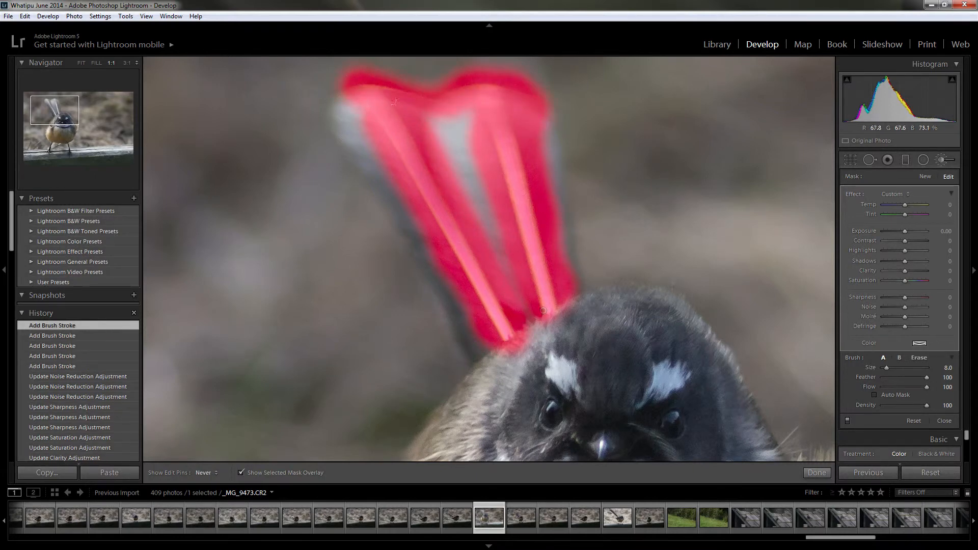
pyautogui.moveTo(385, 134); pyautogui.dragTo(372, 121)
pyautogui.press('space')
pyautogui.click(635, 330)
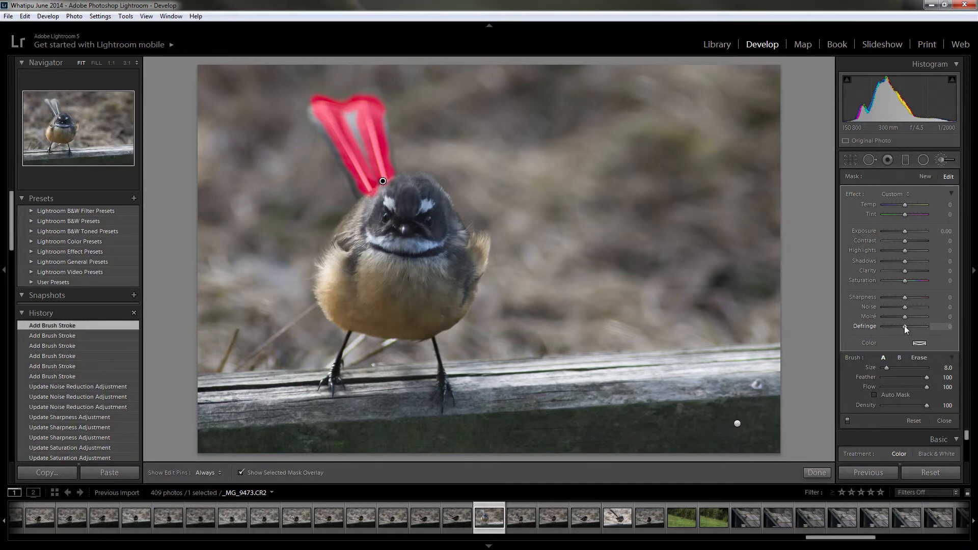
# Step: Hide the mask overlay and set the tail adjustment's defringe to 100
pyautogui.press('o')
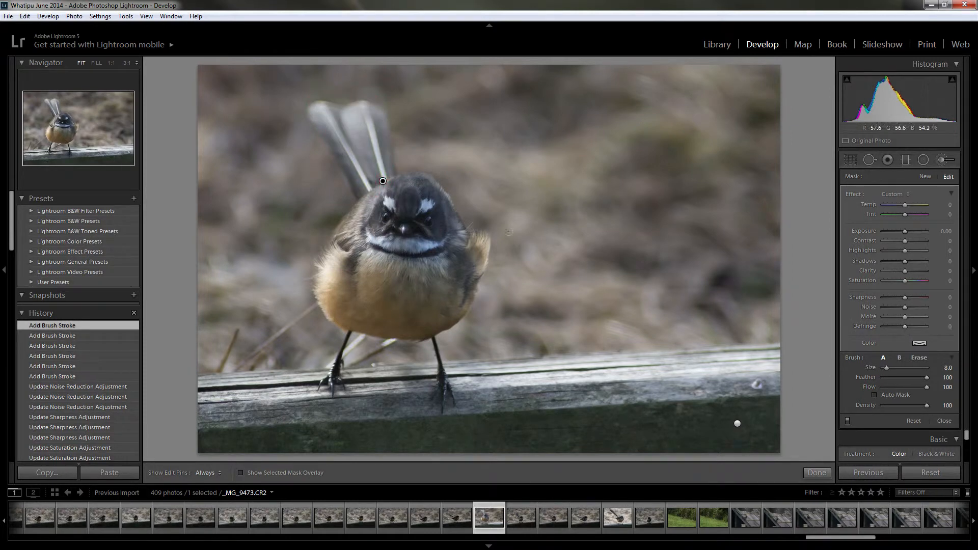
pyautogui.click(367, 159)
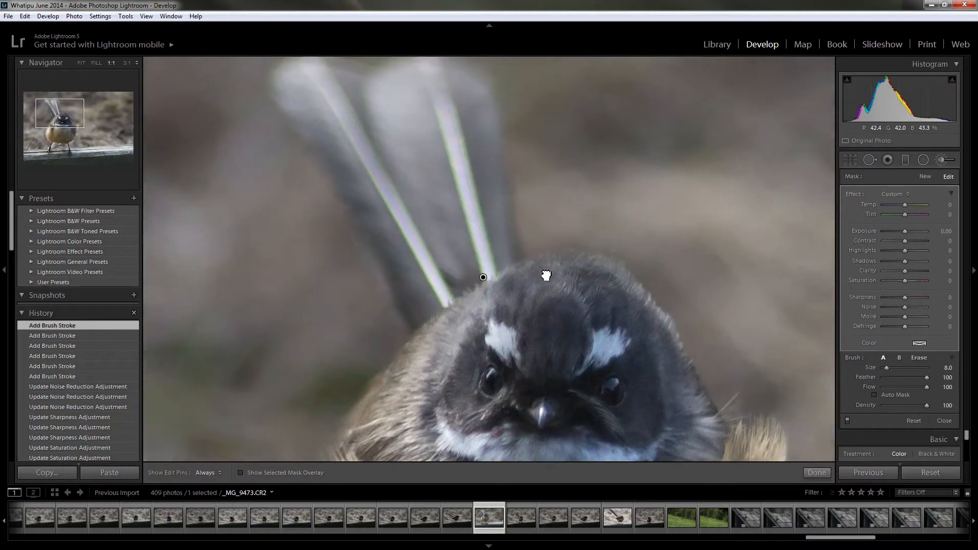
pyautogui.moveTo(546, 275); pyautogui.dragTo(647, 339)
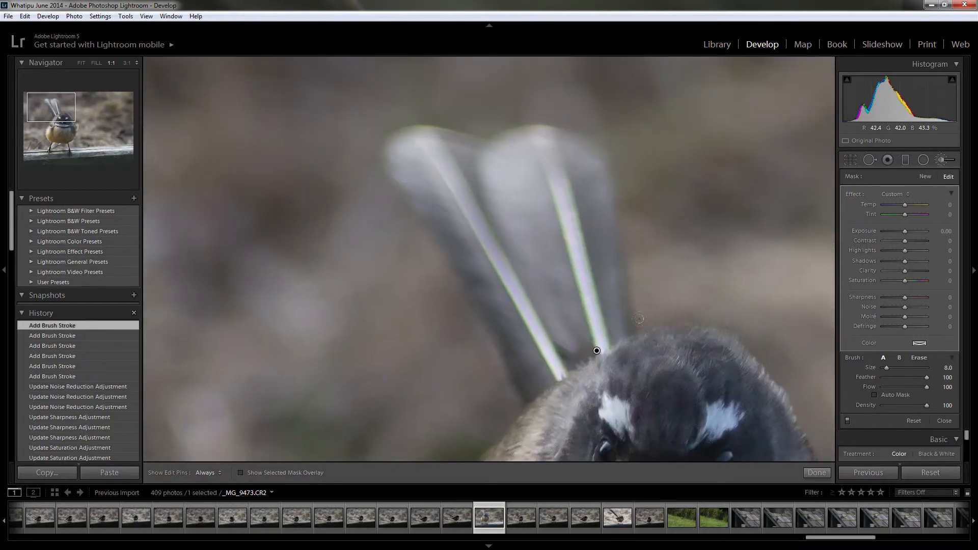
pyautogui.moveTo(905, 326); pyautogui.dragTo(946, 331)
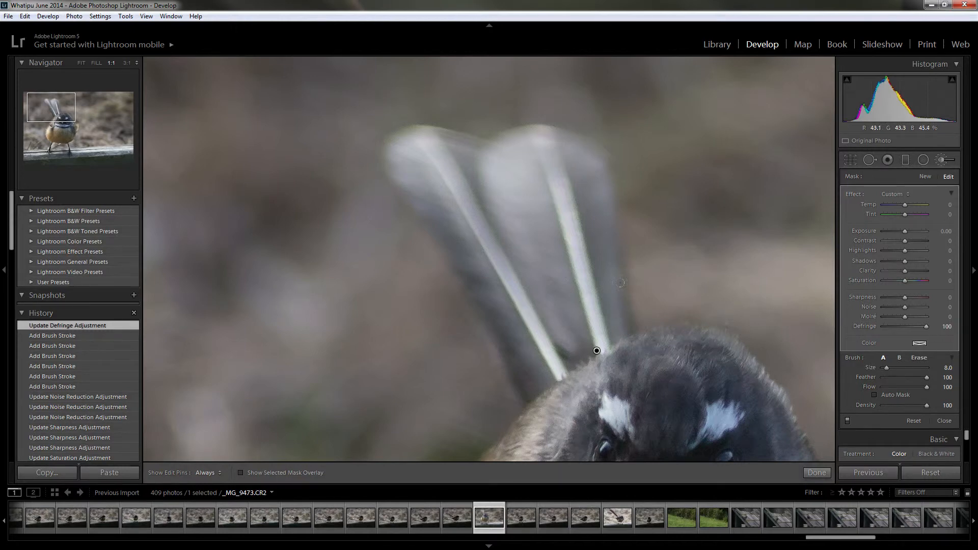
pyautogui.press('z')
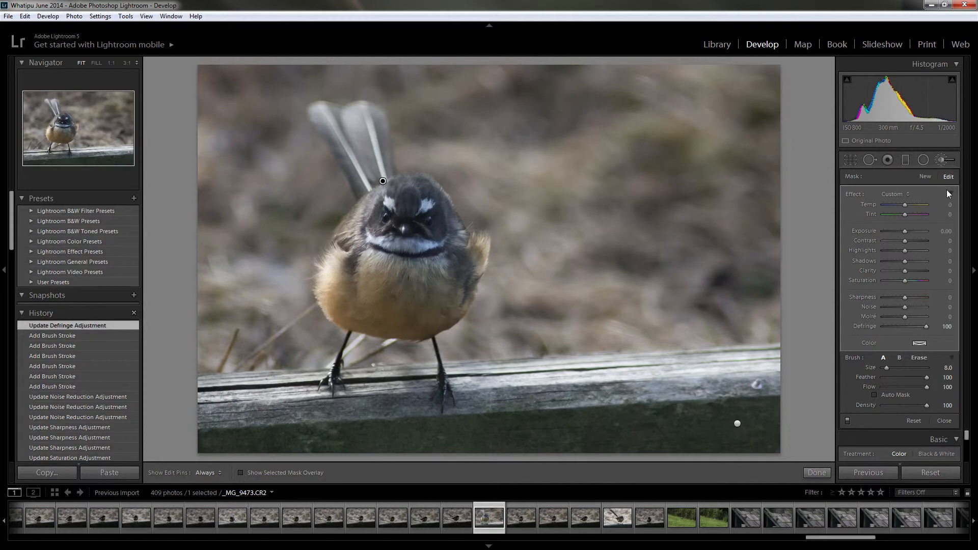
# Step: Leave the adjustment brush to view the global defringe settings under Lens Corrections, and reopen the brush
pyautogui.click(950, 160)
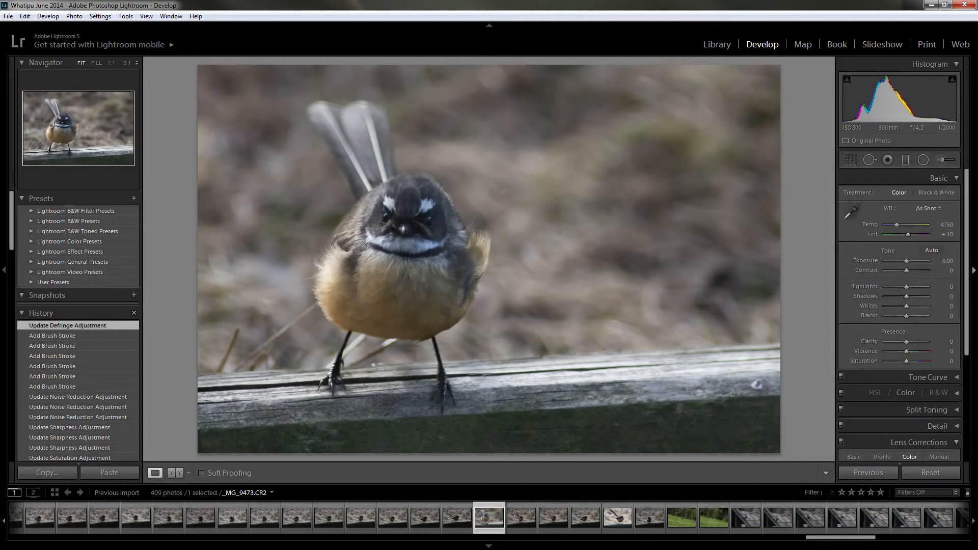
pyautogui.scroll(-3, 927, 333)
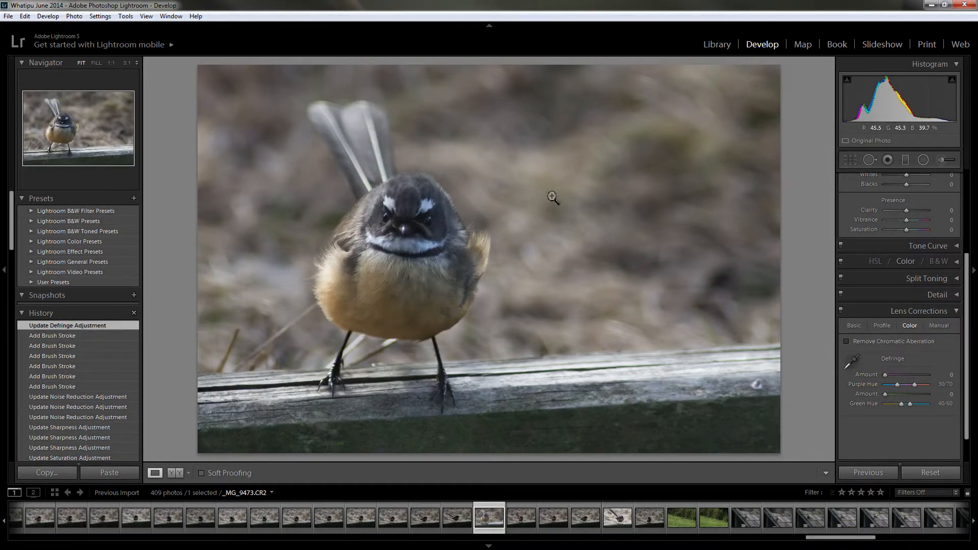
pyautogui.click(949, 162)
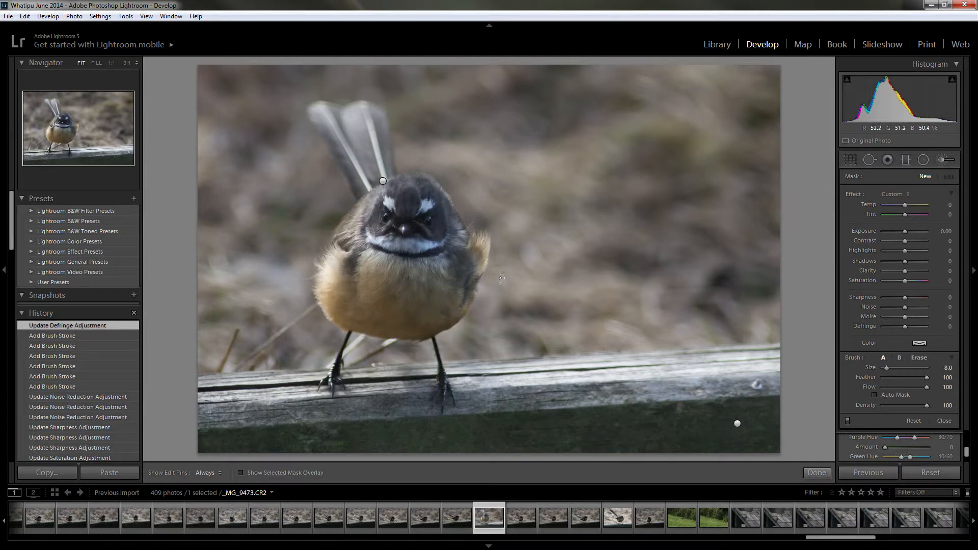
pyautogui.click(942, 159)
pyautogui.click(942, 159)
# Step: Paint a new brush adjustment over the blurred background beside the bird, with exposure 2.76 and contrast 2
pyautogui.moveTo(635, 153); pyautogui.dragTo(609, 169)
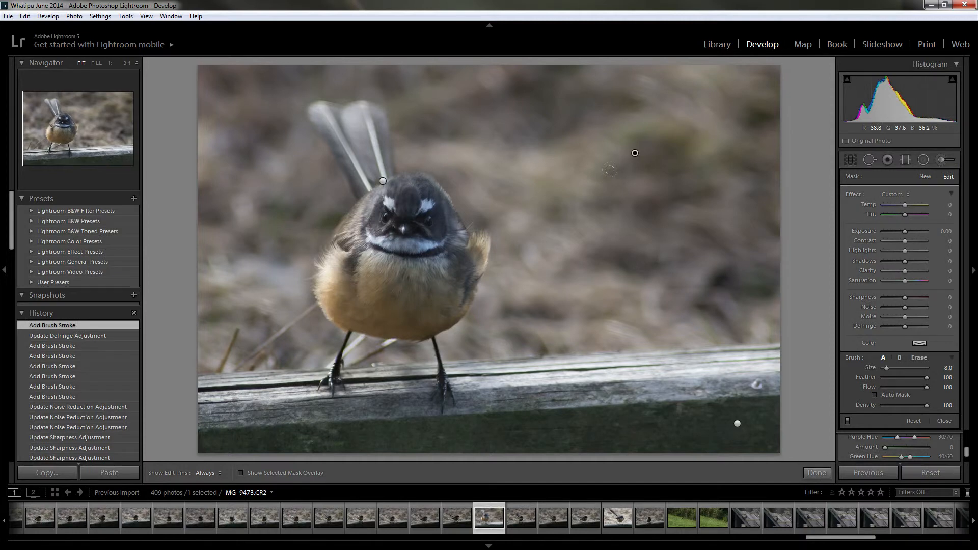
pyautogui.moveTo(905, 241)
pyautogui.mouseDown()
pyautogui.moveTo(931, 243)
pyautogui.moveTo(906, 240)
pyautogui.moveTo(919, 230)
pyautogui.mouseUp()
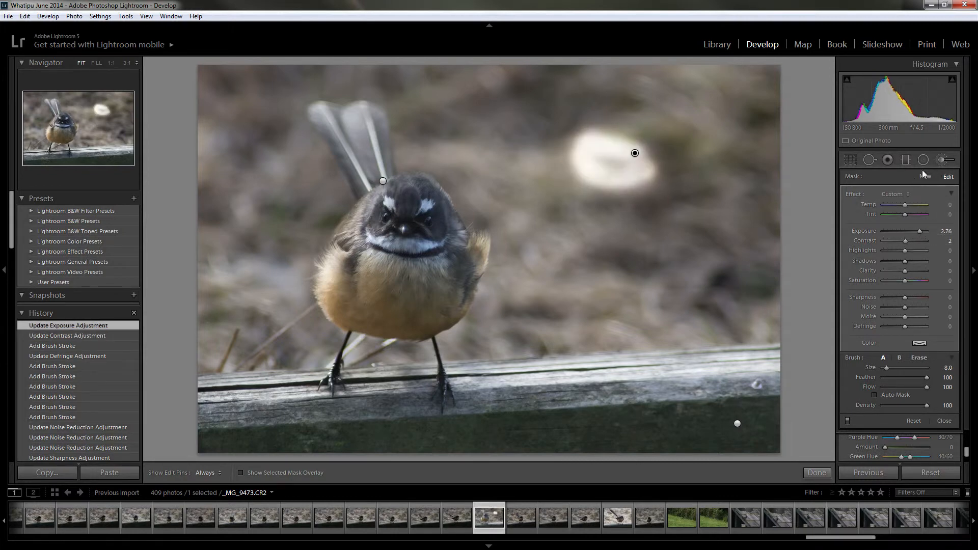
pyautogui.moveTo(636, 183)
pyautogui.mouseDown()
pyautogui.moveTo(639, 206)
pyautogui.moveTo(685, 227)
pyautogui.moveTo(639, 165)
pyautogui.moveTo(695, 186)
pyautogui.moveTo(644, 276)
pyautogui.mouseUp()
pyautogui.moveTo(537, 236)
pyautogui.mouseDown()
pyautogui.moveTo(646, 295)
pyautogui.moveTo(560, 183)
pyautogui.moveTo(667, 91)
pyautogui.mouseUp()
# Step: Select the pin of the background brush adjustment and delete that adjustment
pyautogui.press('h')
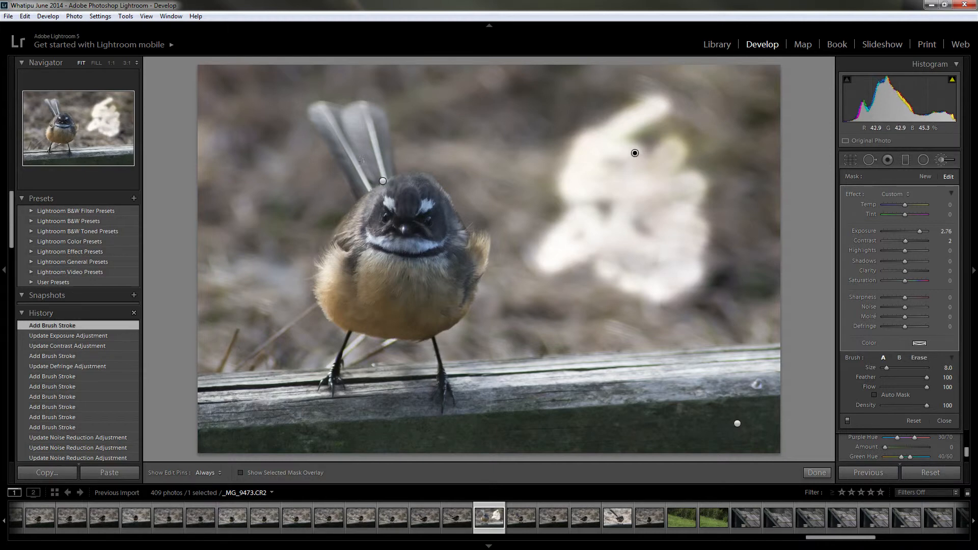
pyautogui.click(382, 181)
pyautogui.click(633, 153)
pyautogui.press('Delete')
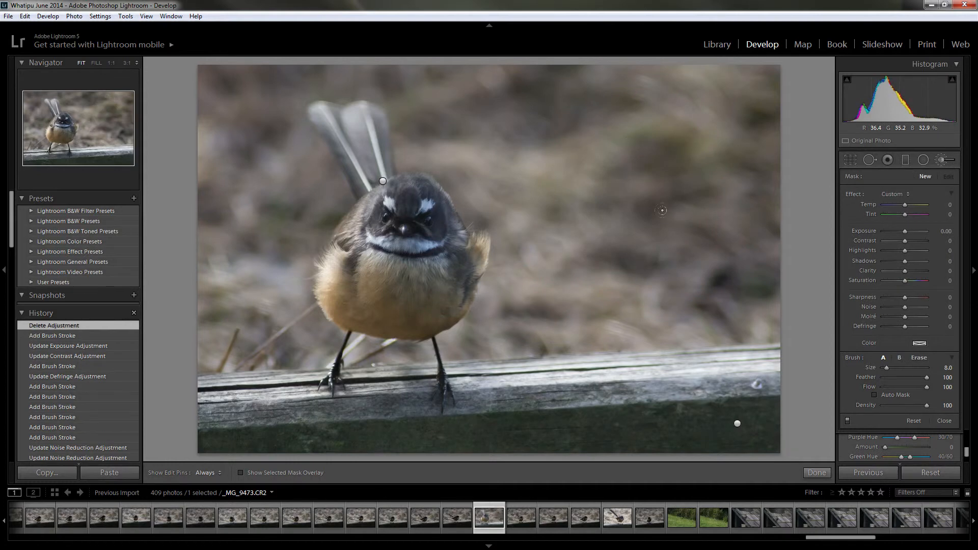